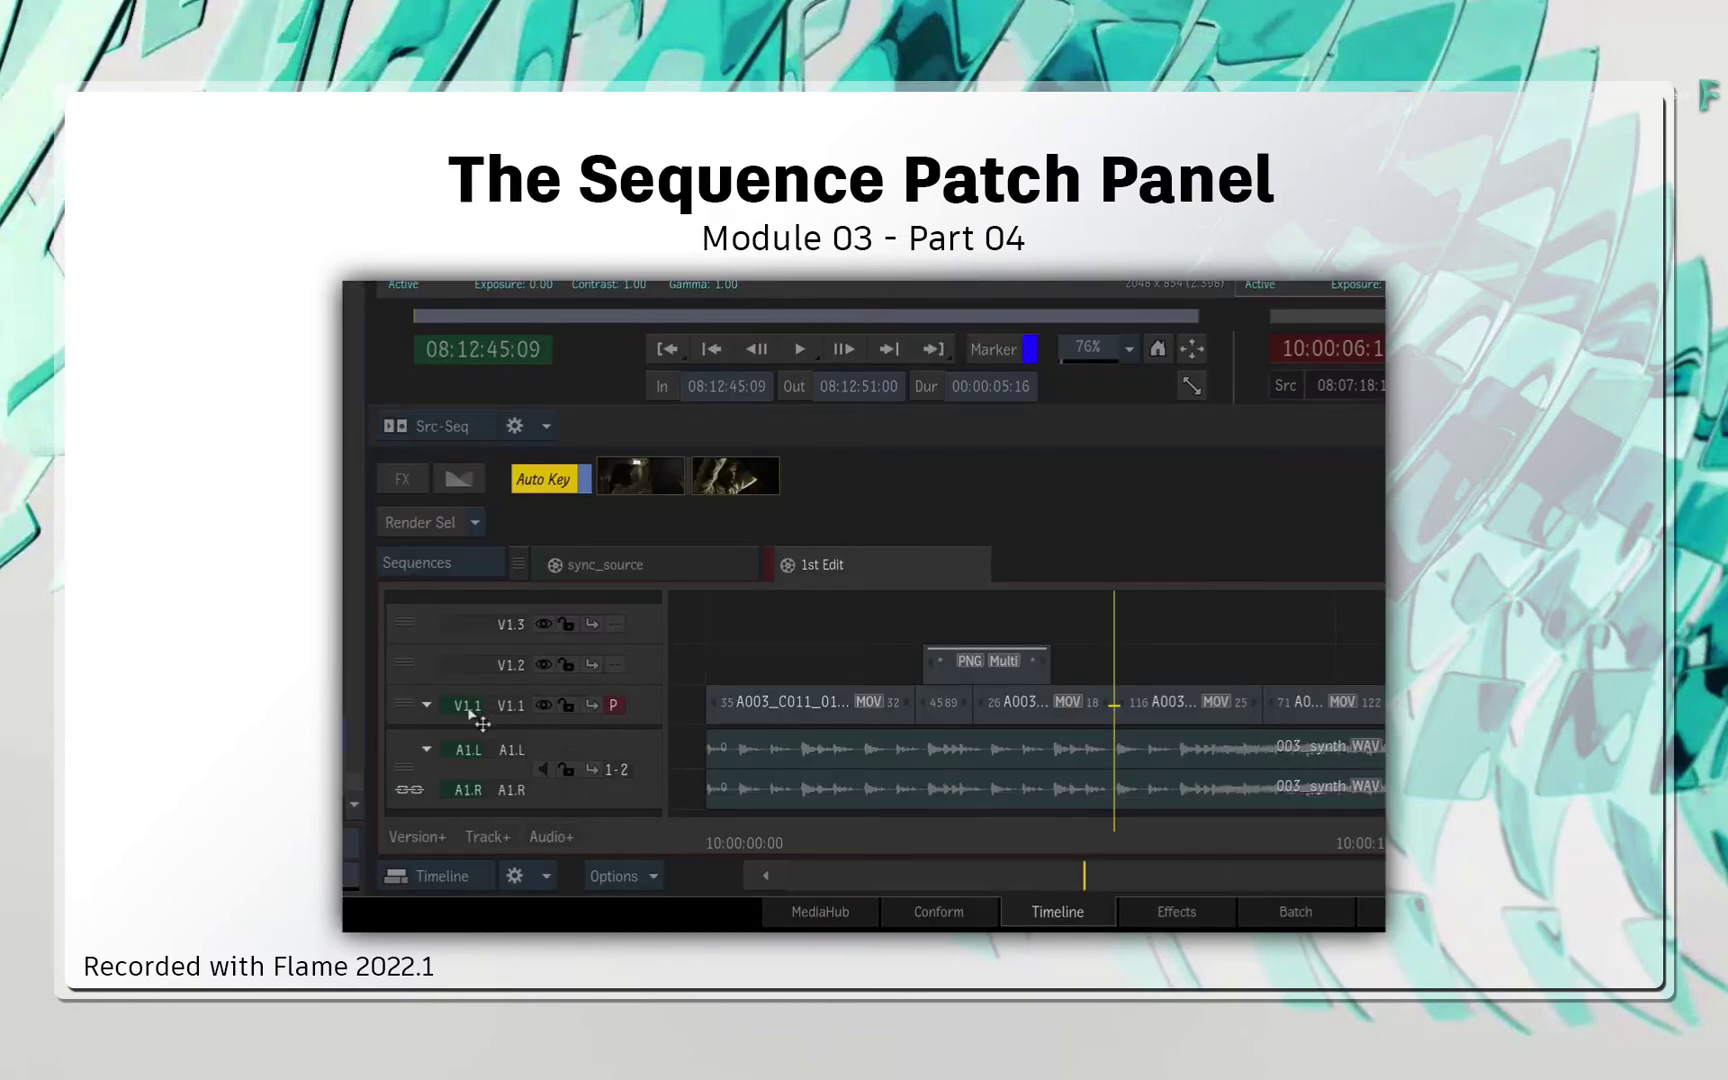
- Patch the V1.1 source to sequence track V1.3 and move the positioner along the 1st Edit sequence
drag(467, 705, 467, 624)
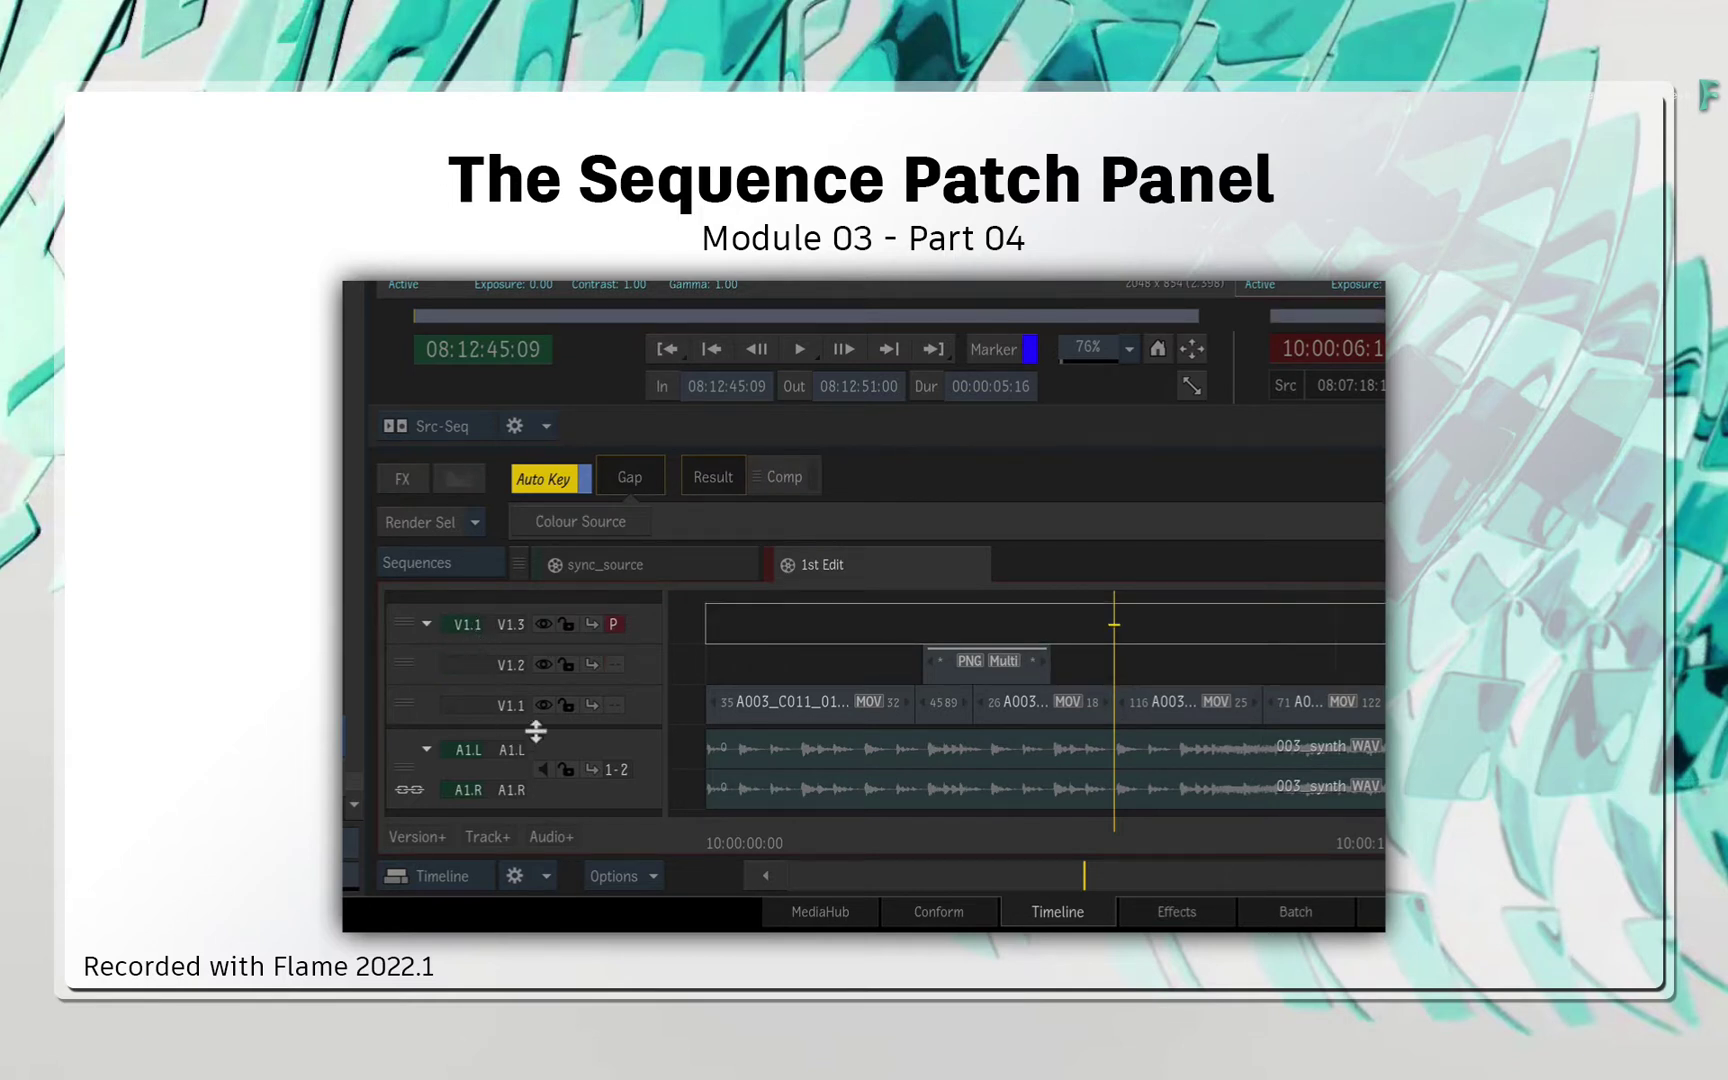
right_click(467, 705)
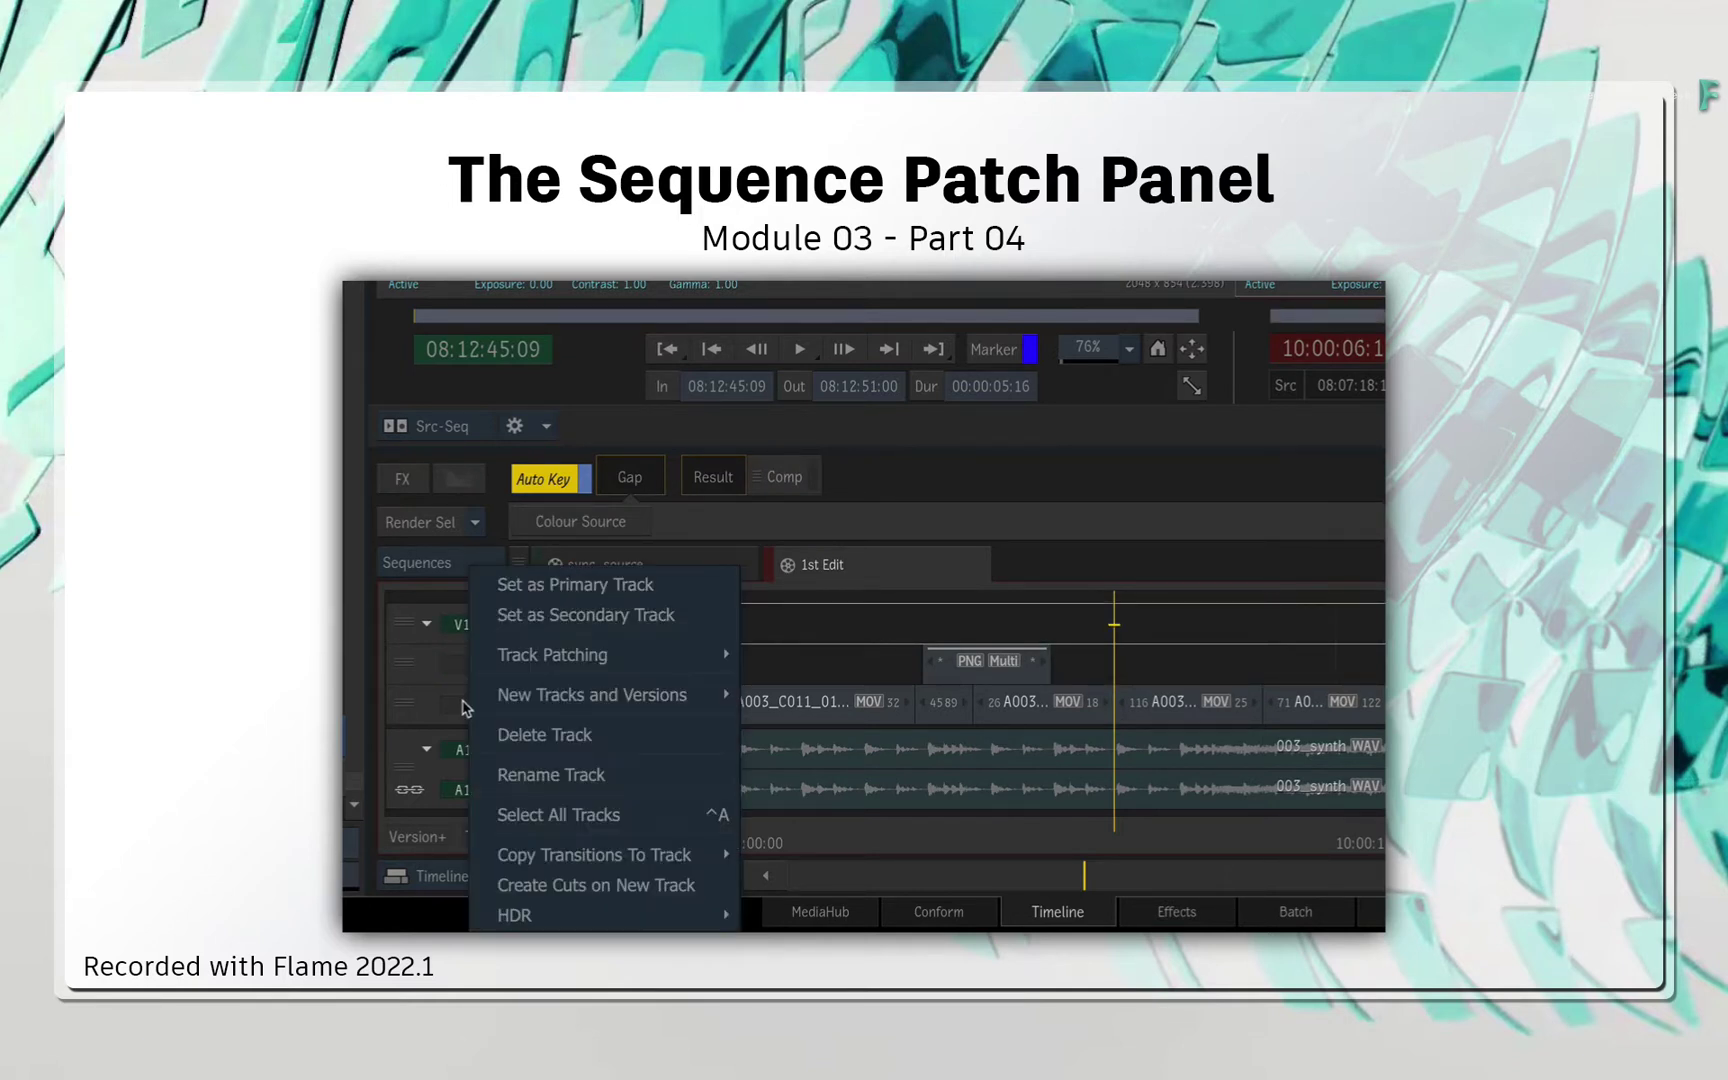
mouse_move(585, 658)
click(805, 655)
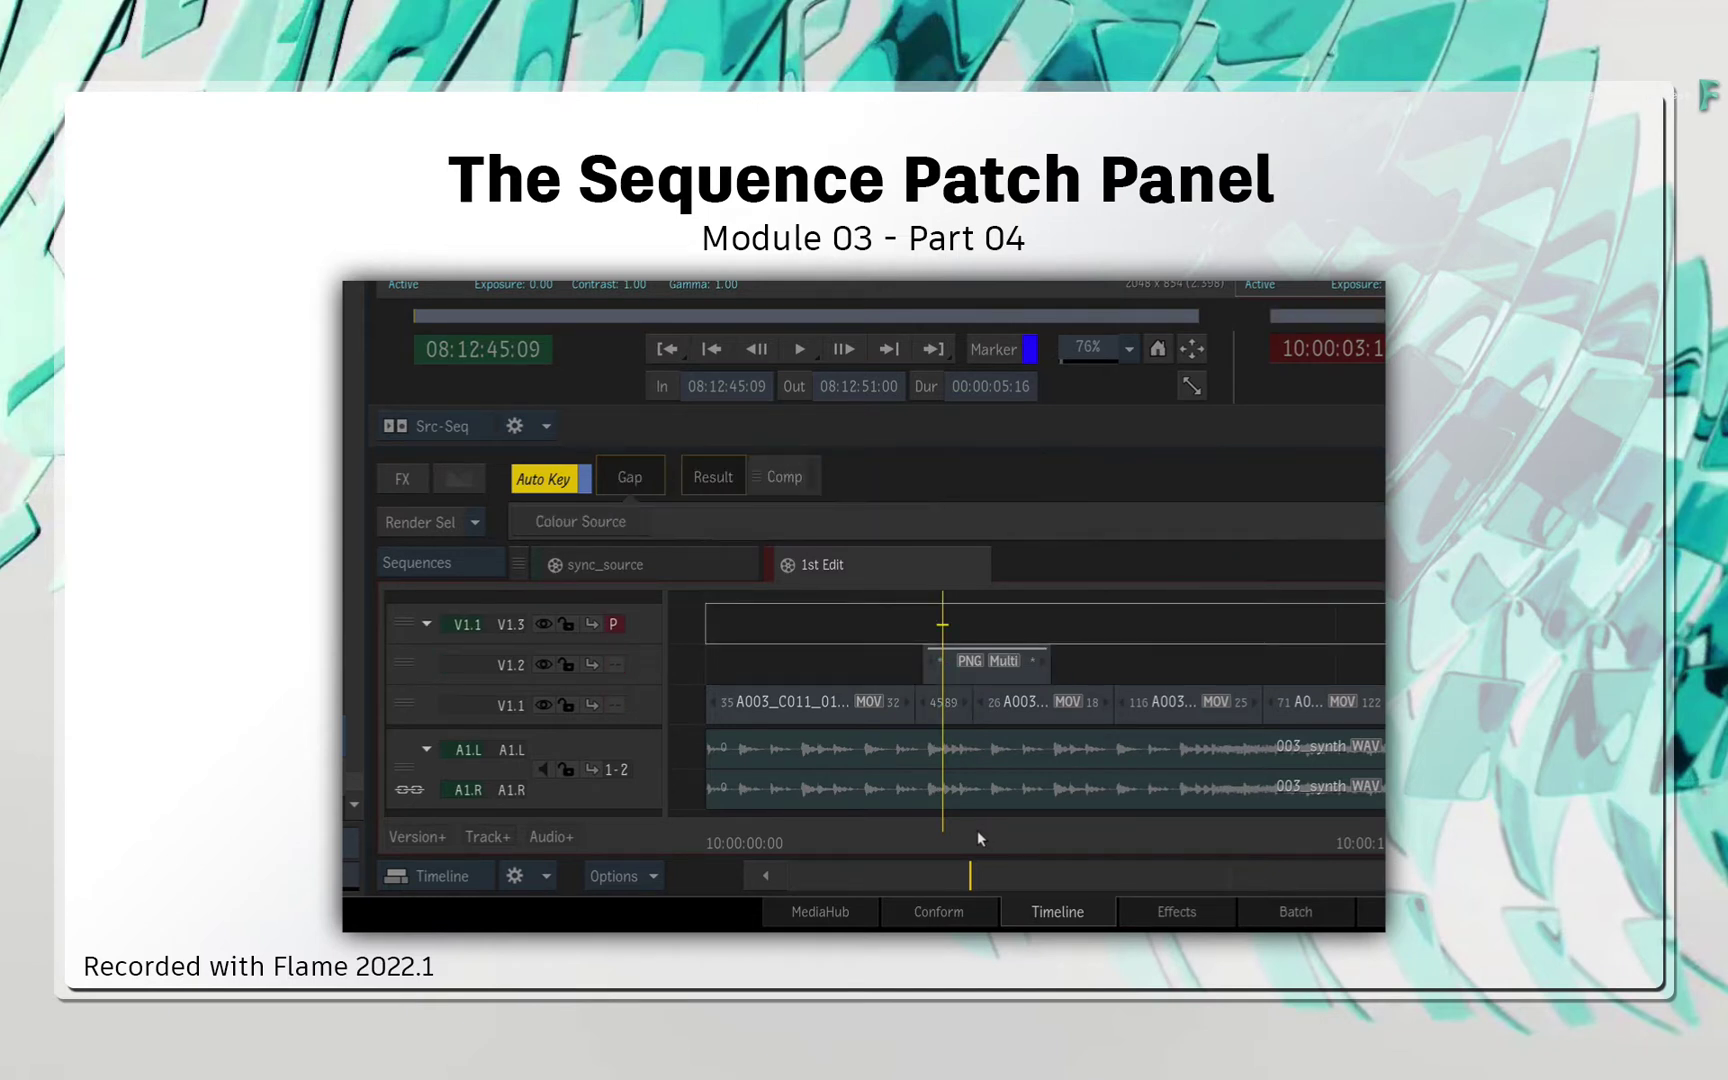
drag(1064, 838, 1146, 822)
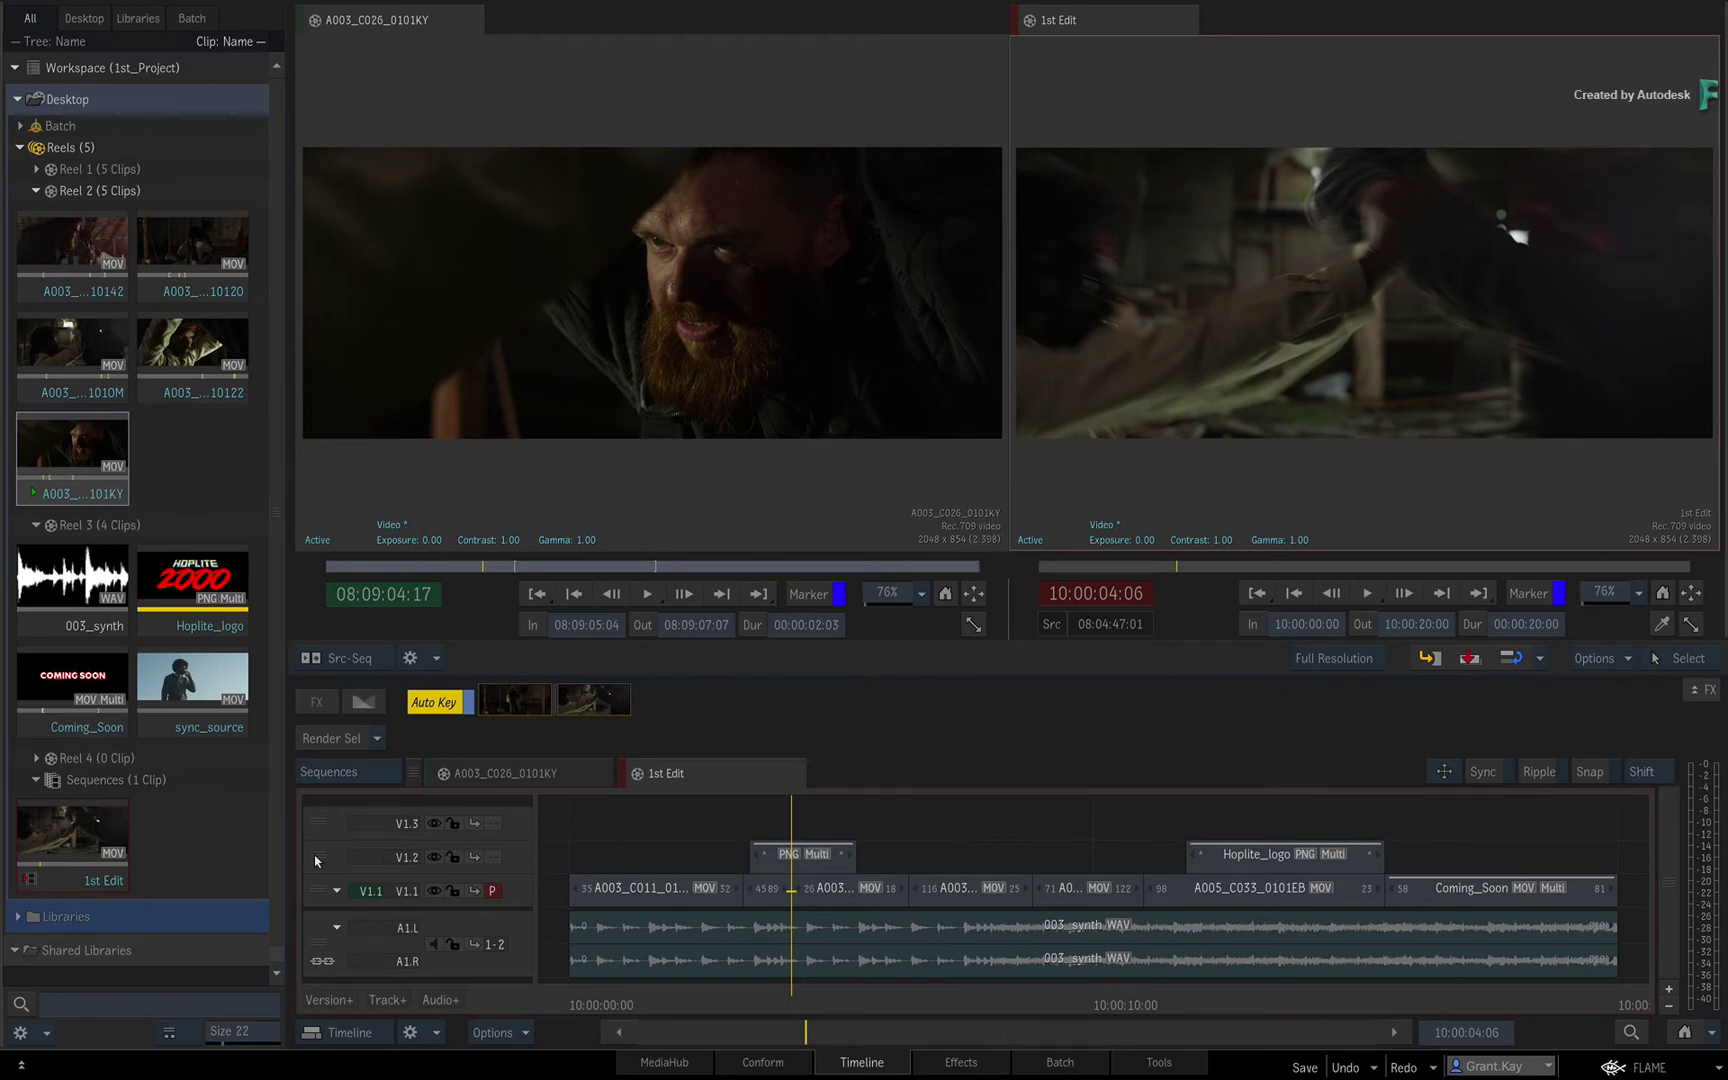
drag(316, 860, 322, 807)
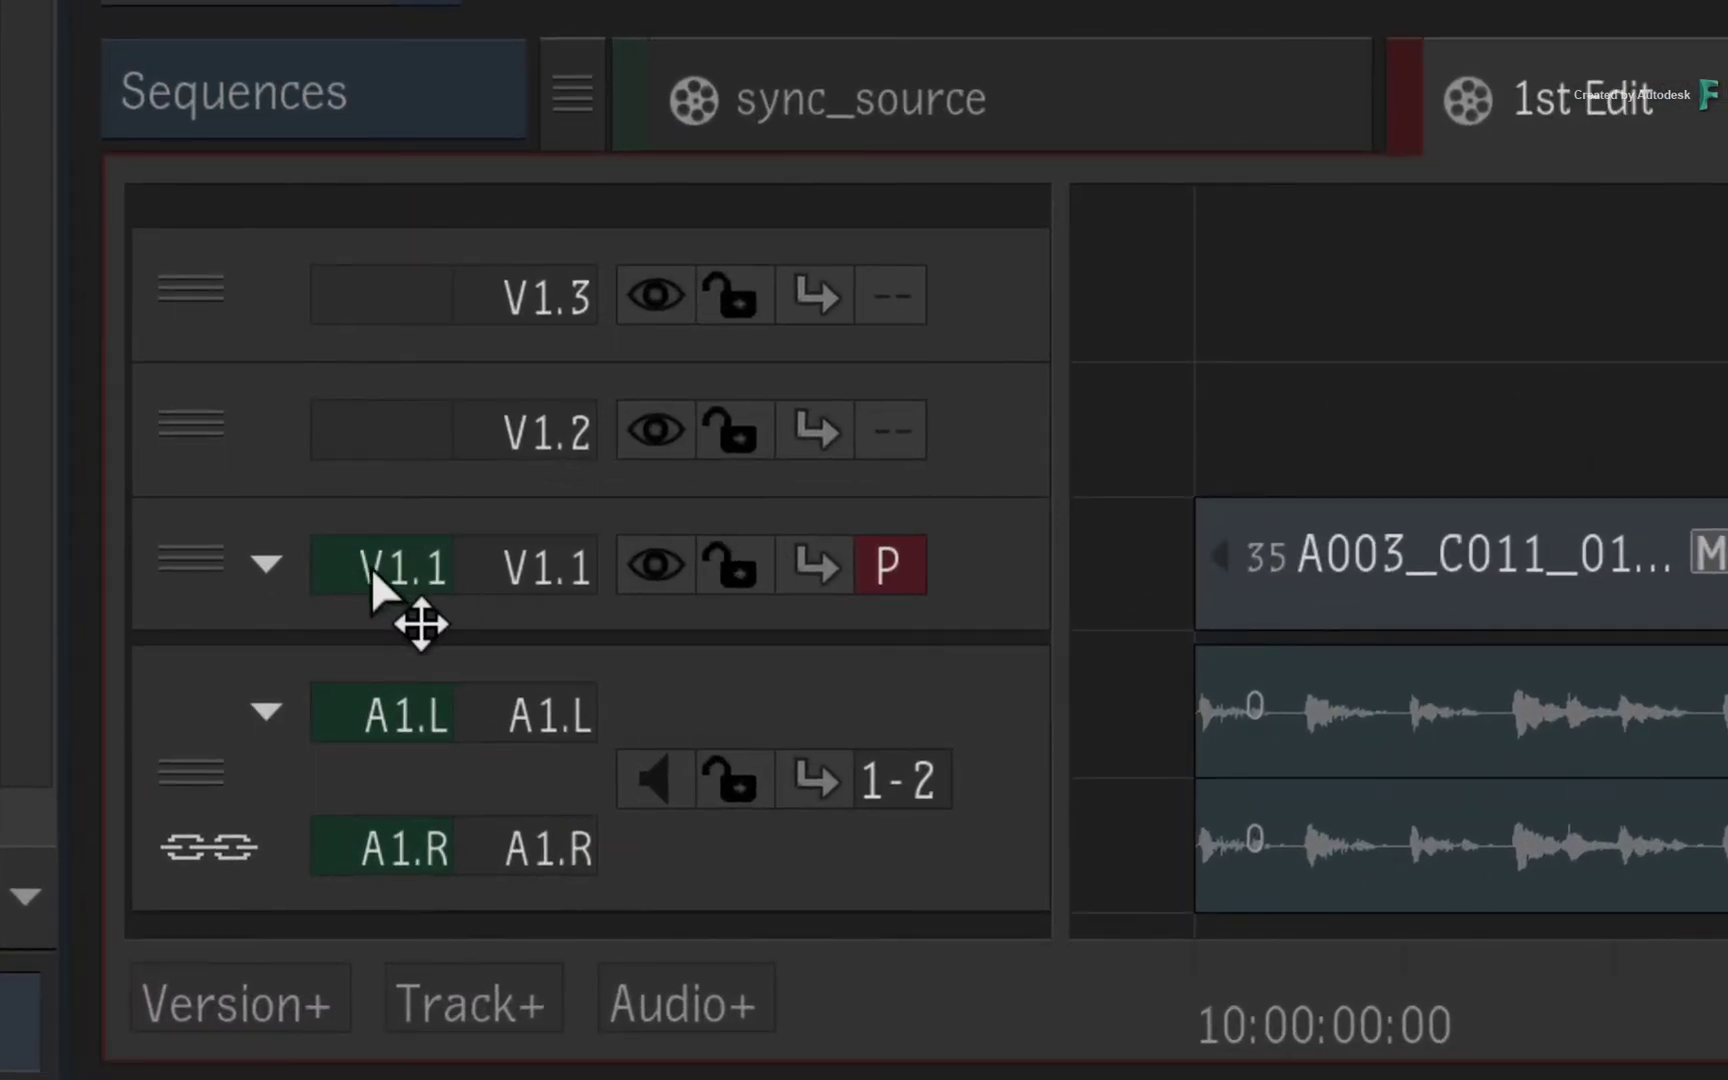
- Disconnect and reconnect the V1.1 source tab on sequence track V1.1, leaving it connected
click(370, 566)
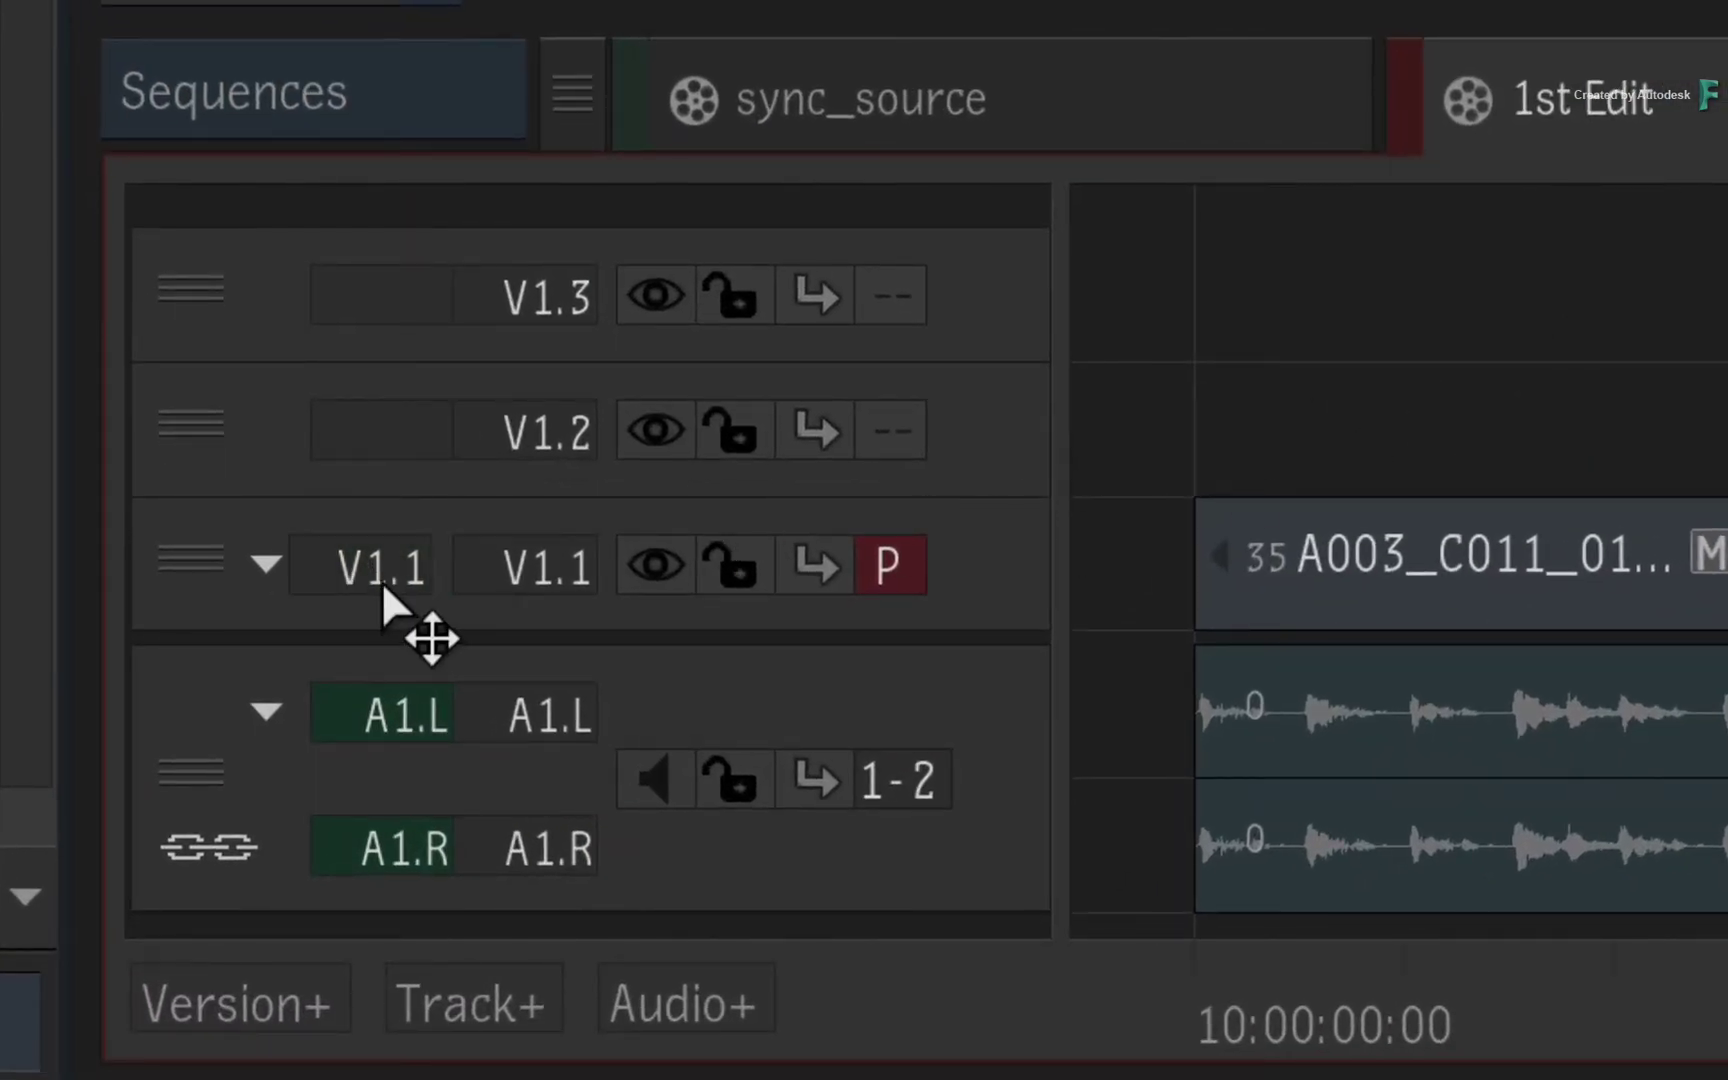
click(381, 580)
click(381, 580)
click(381, 580)
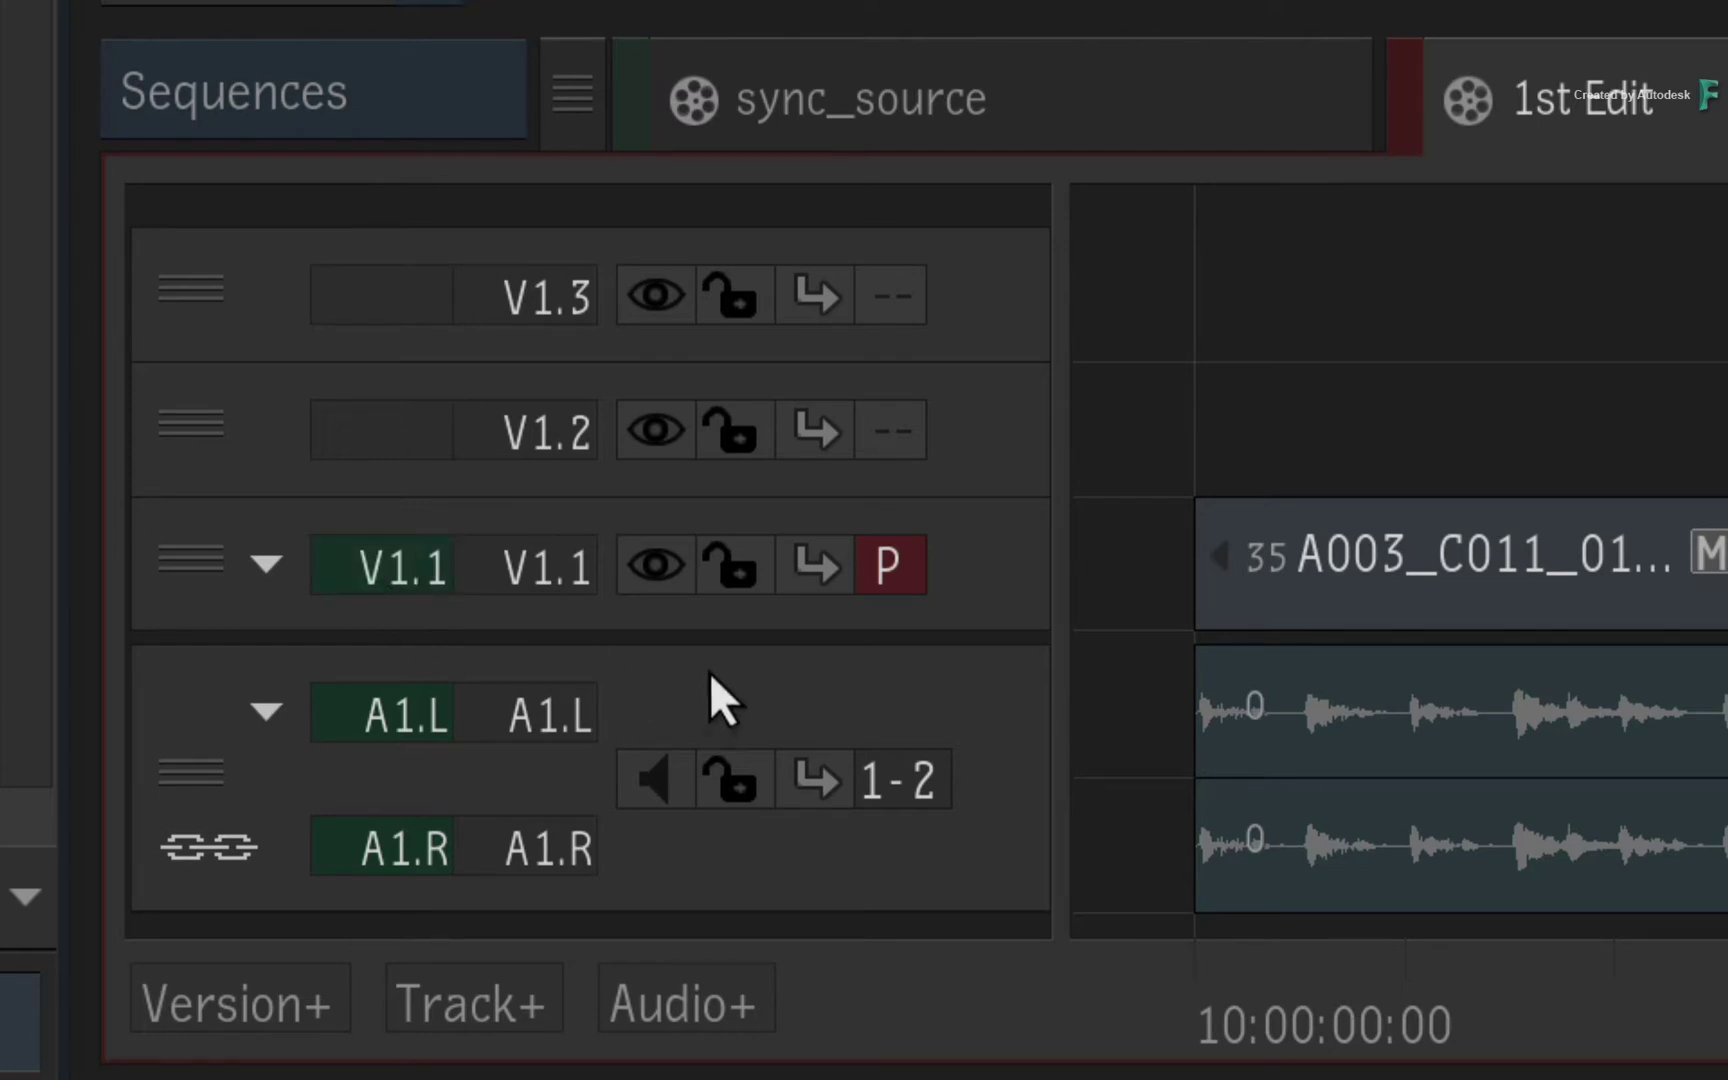
click(404, 595)
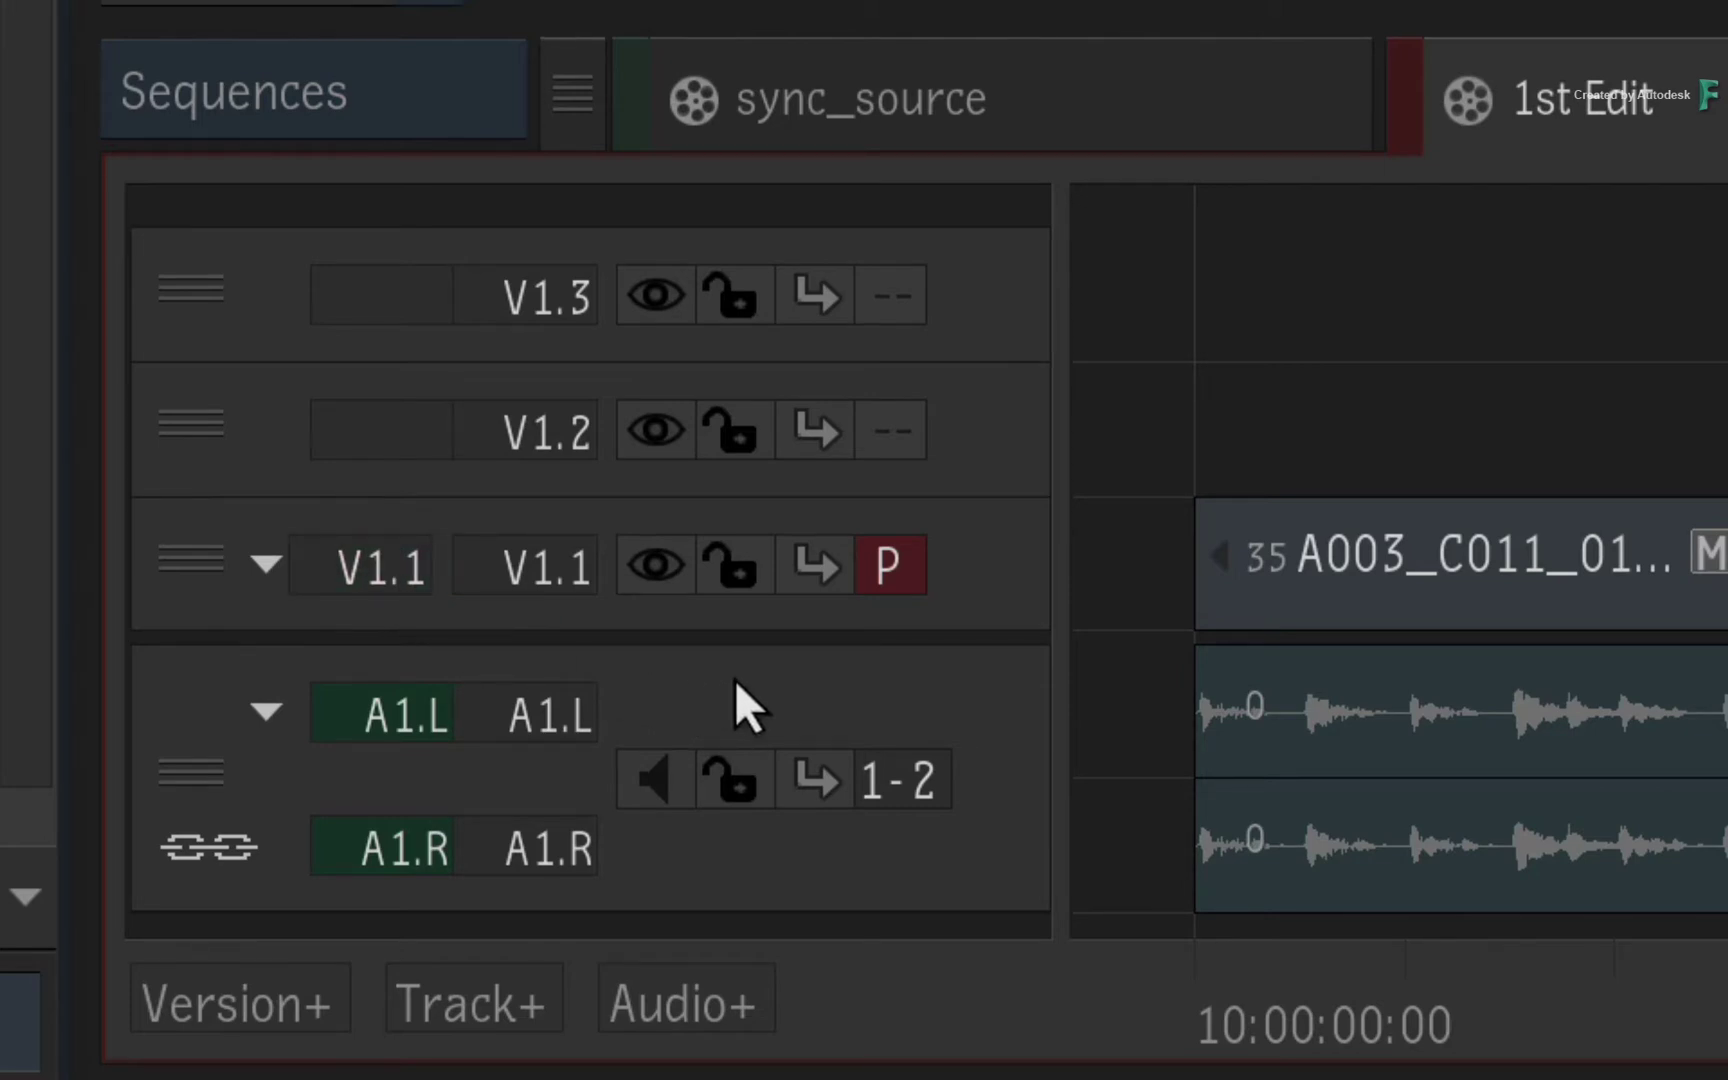
click(381, 570)
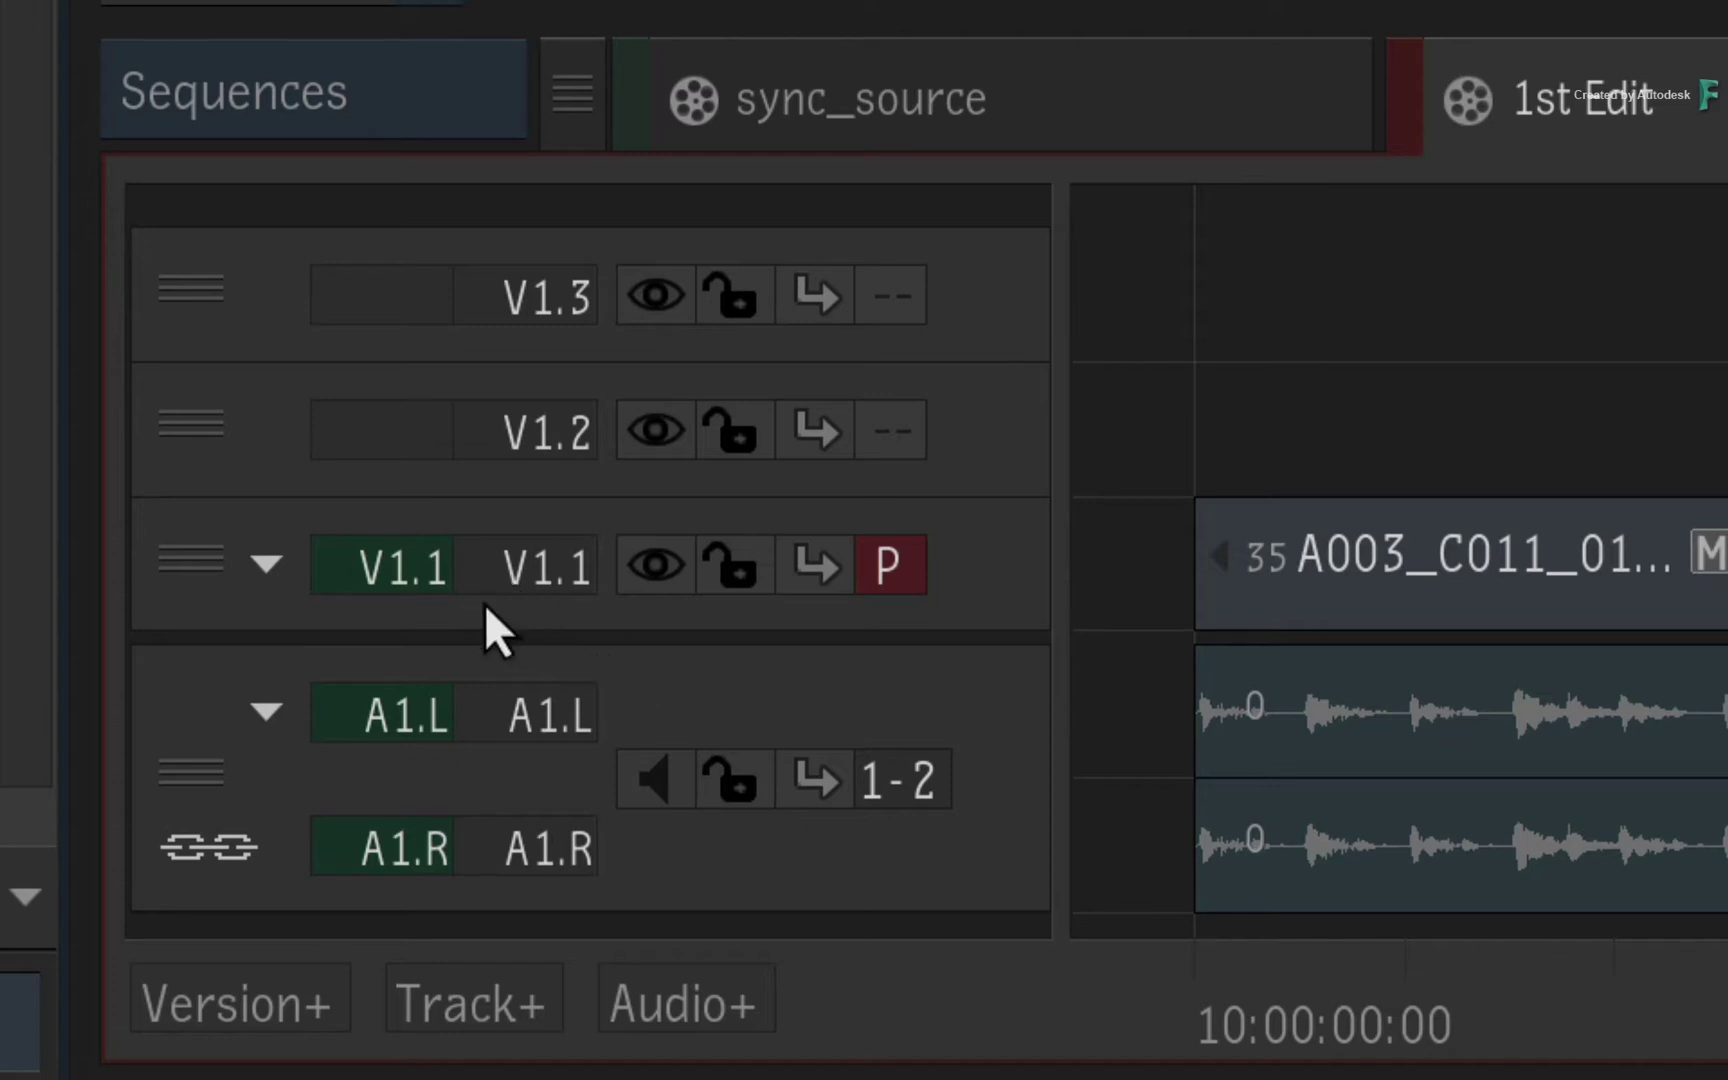
- Toggle the connection of all video source tabs together from the V1.1 tab, leaving them connected
shift+click(393, 575)
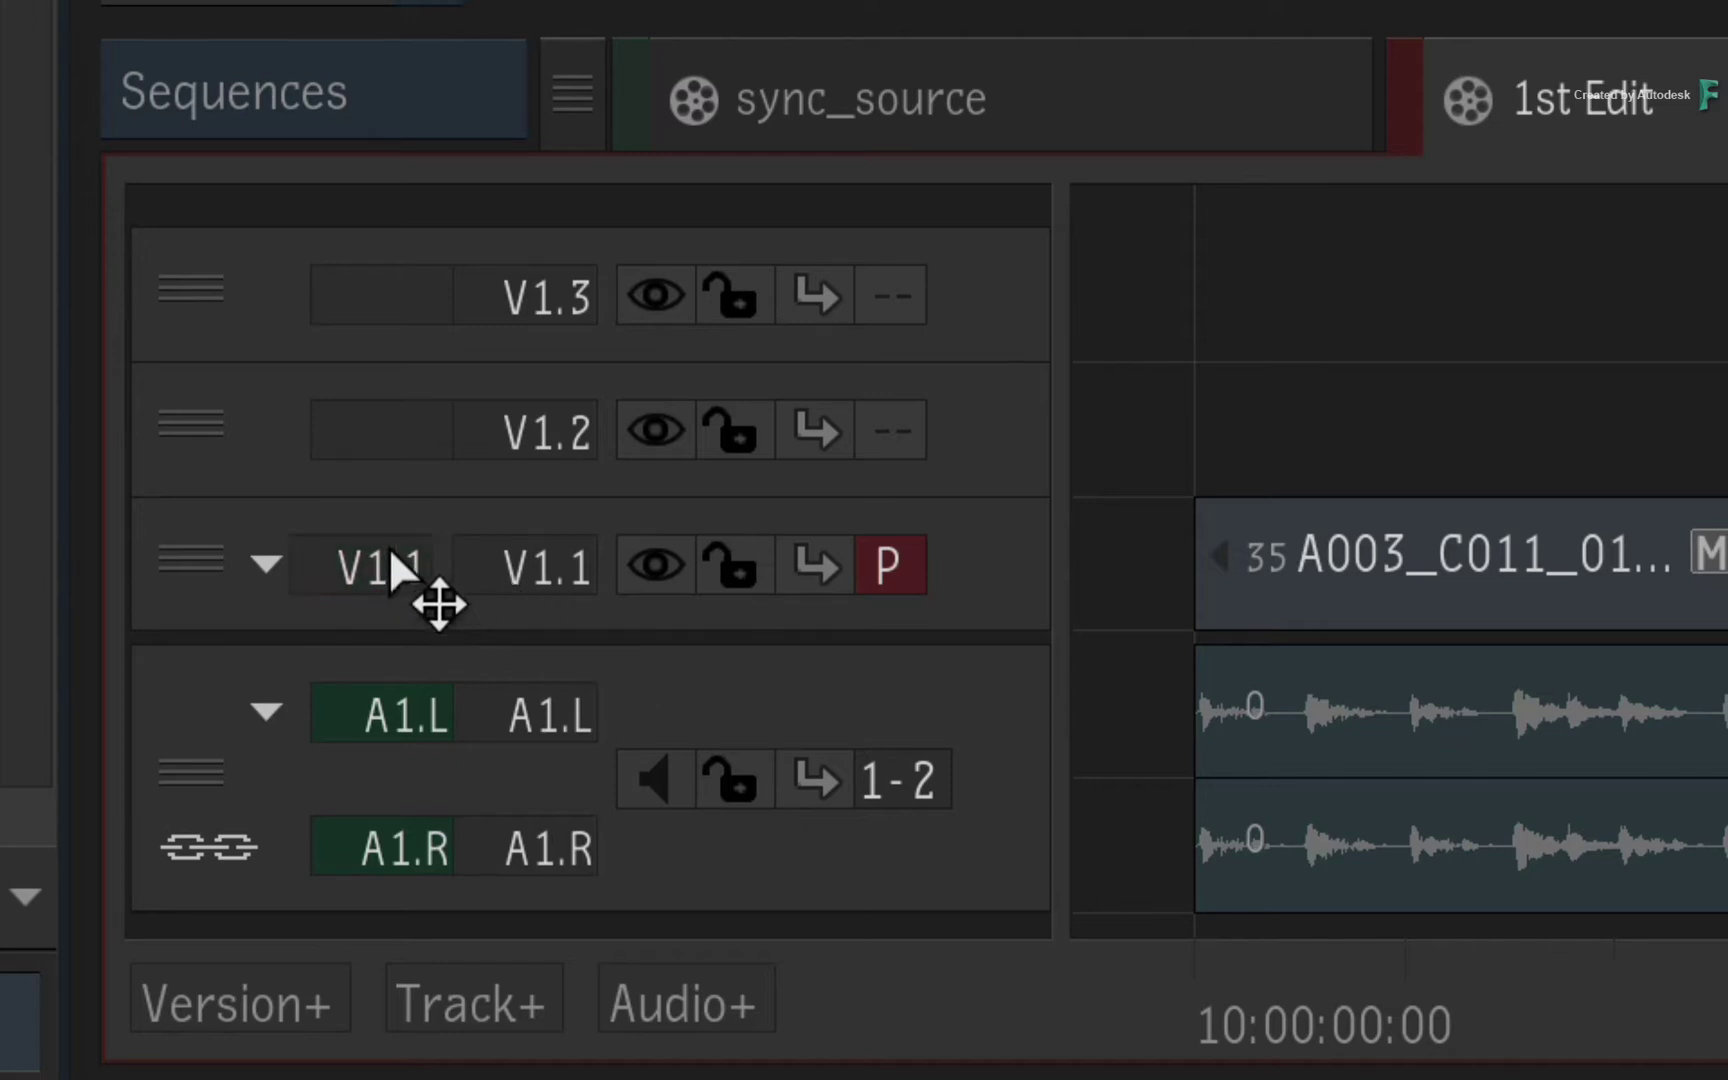
shift+click(376, 557)
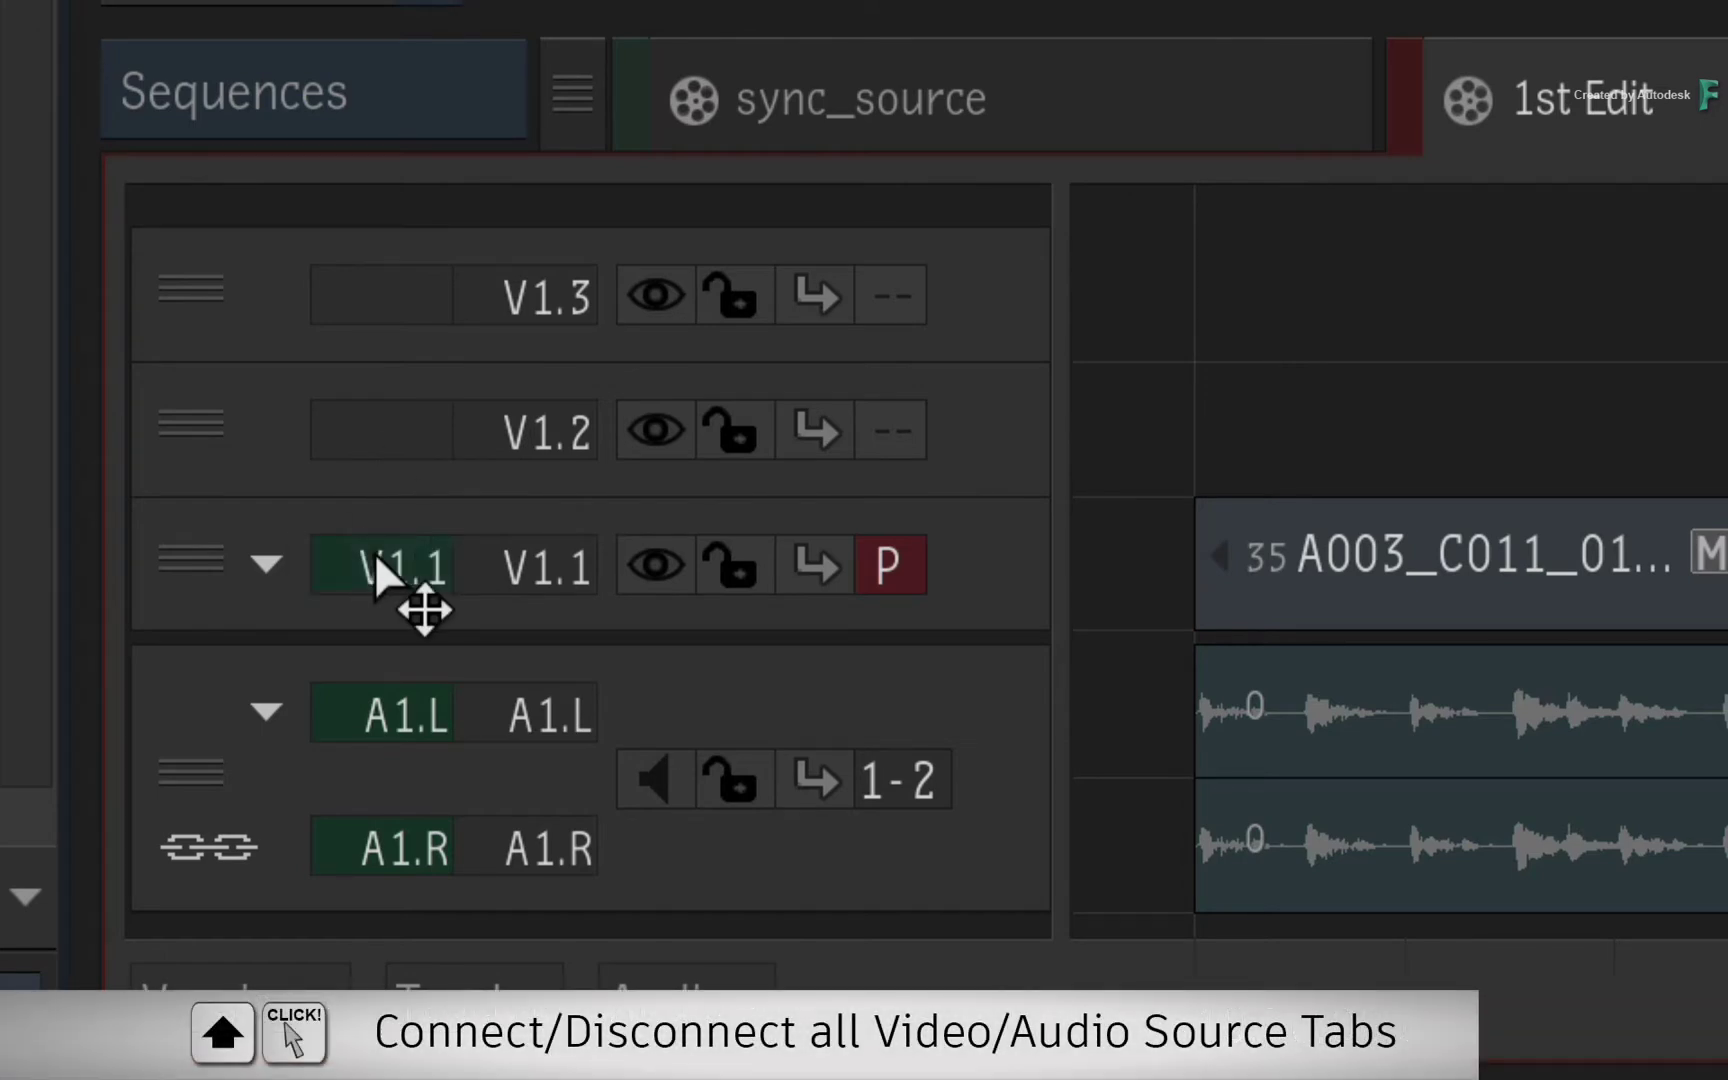
shift+click(376, 557)
shift+click(376, 557)
shift+click(376, 557)
shift+click(375, 555)
shift+click(375, 555)
shift+click(375, 555)
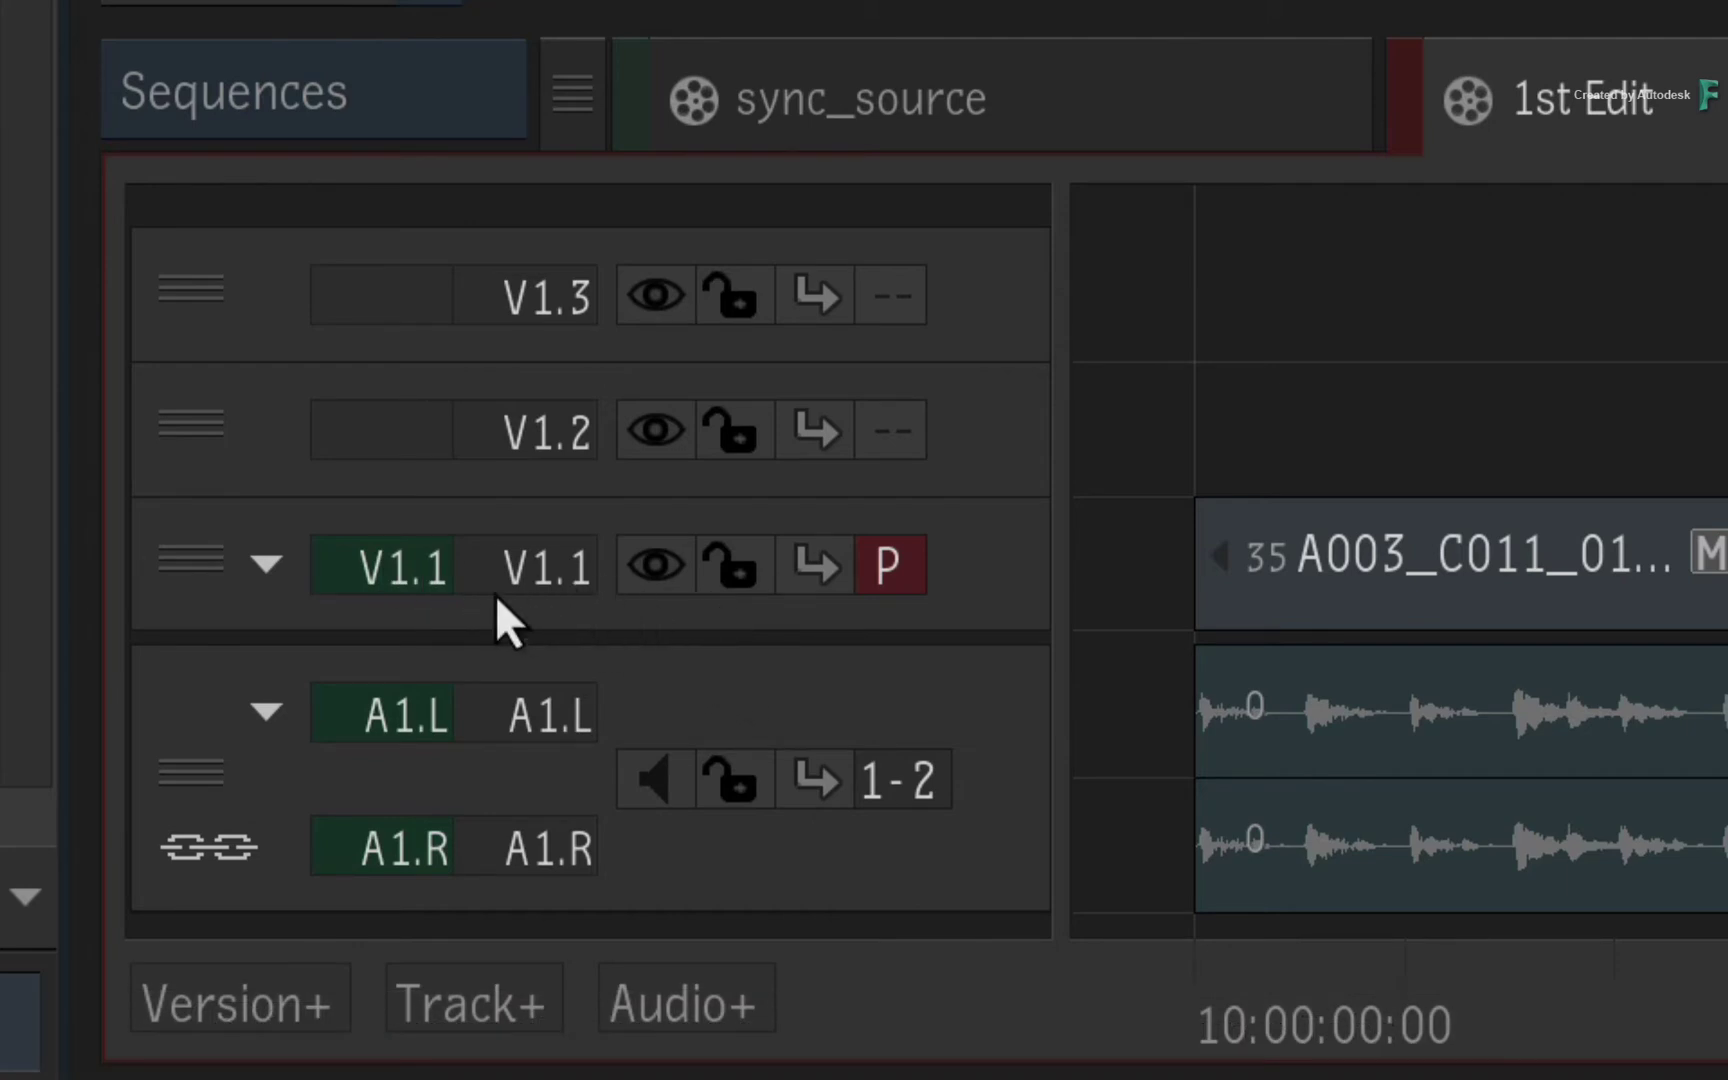
- Patch the V1.1 source up to sequence track V1.3 by way of V1.2, and open the Track Patching options for track V1.1
drag(400, 555, 406, 420)
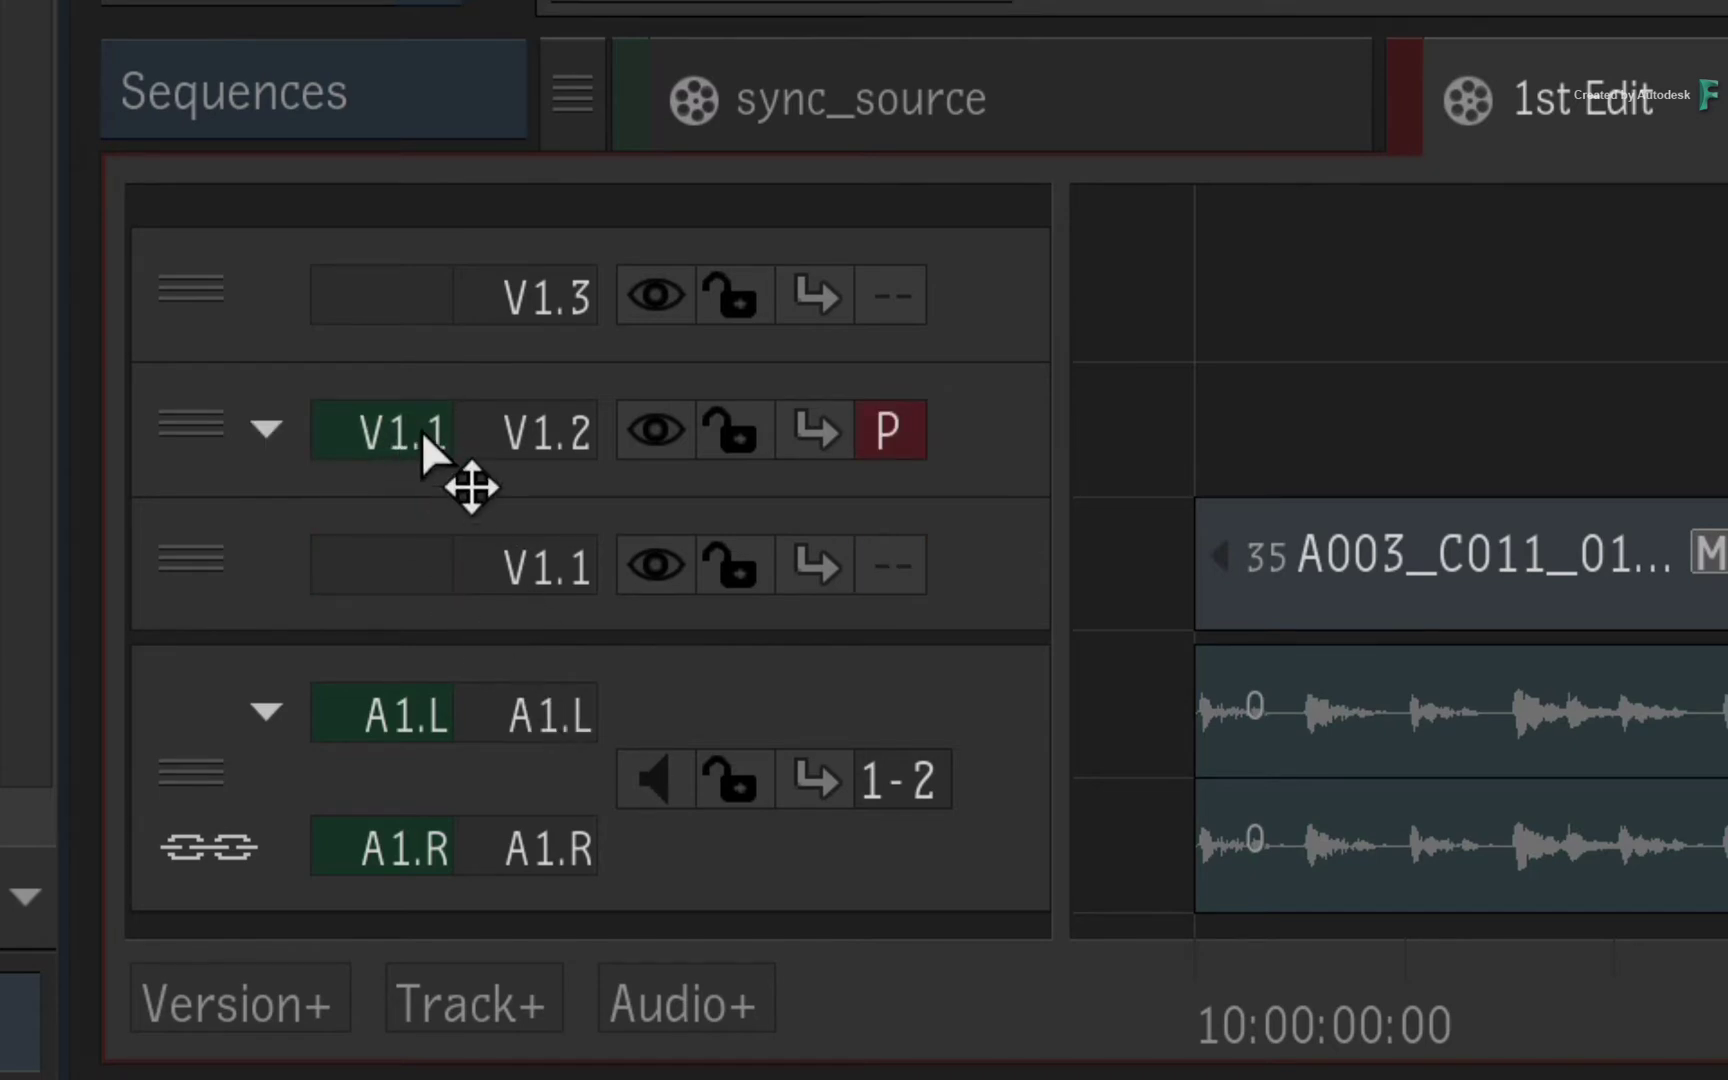
drag(421, 431, 413, 285)
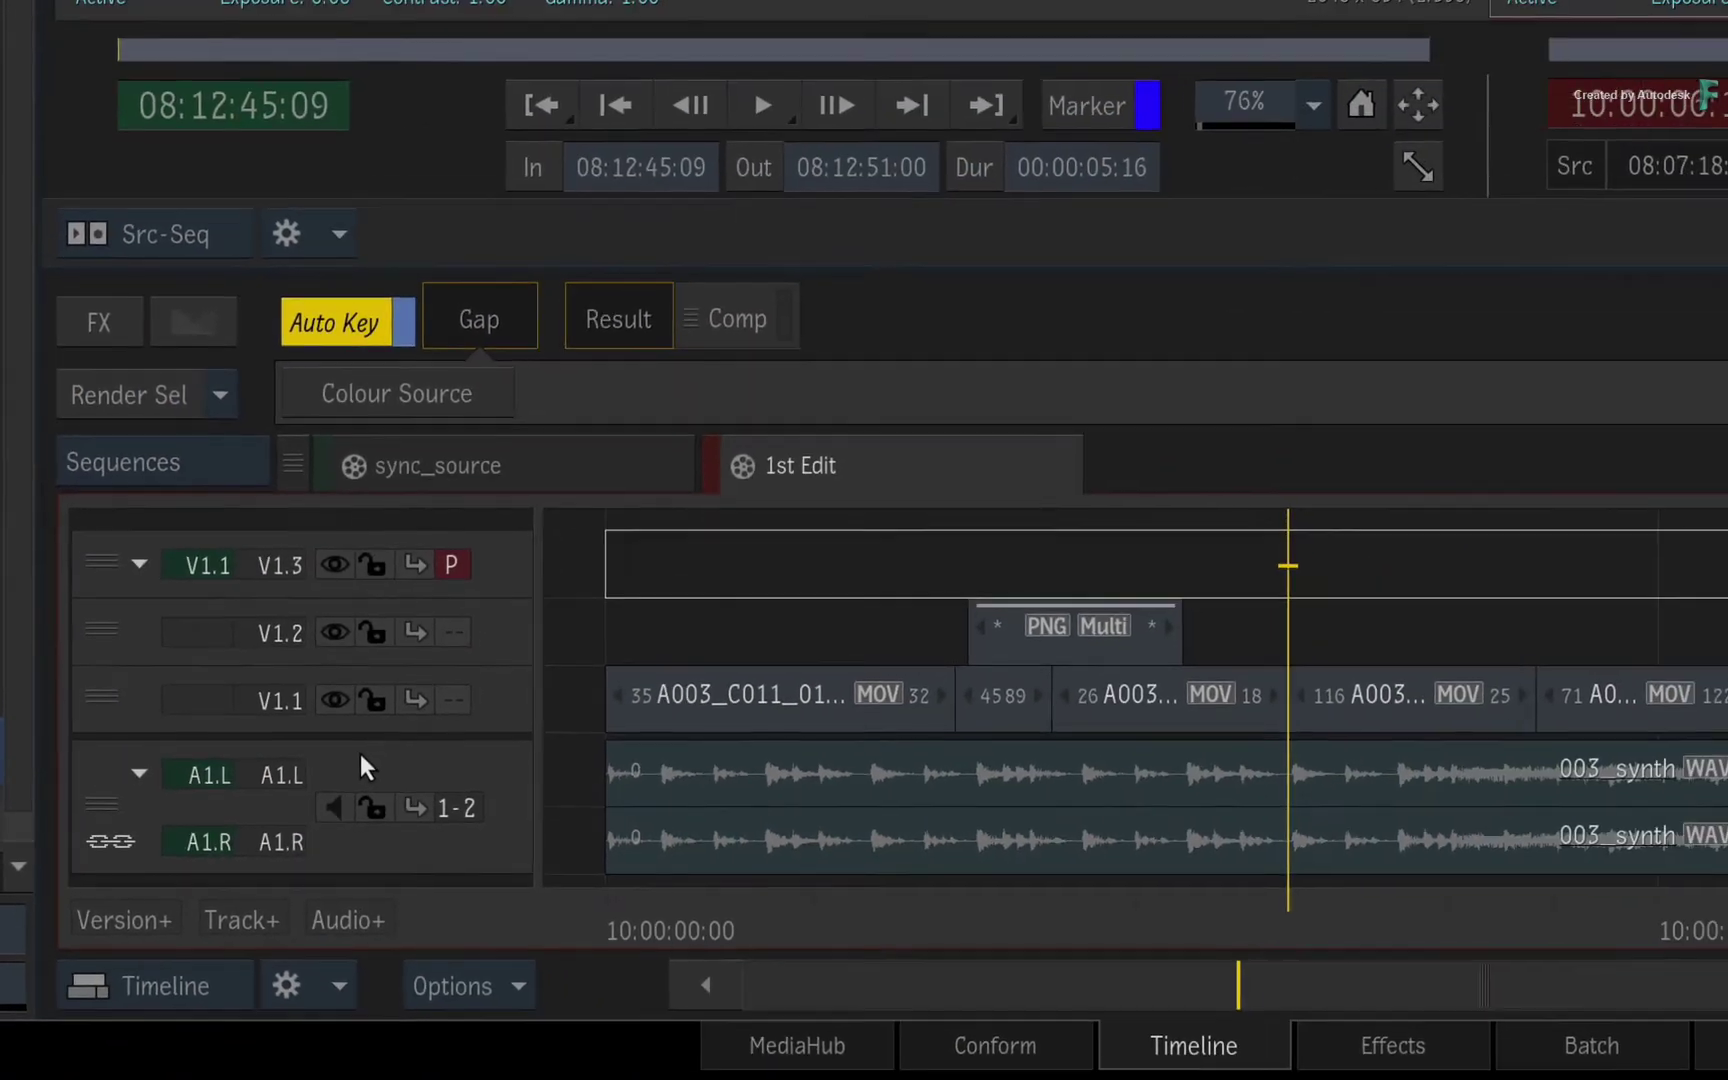
right_click(197, 693)
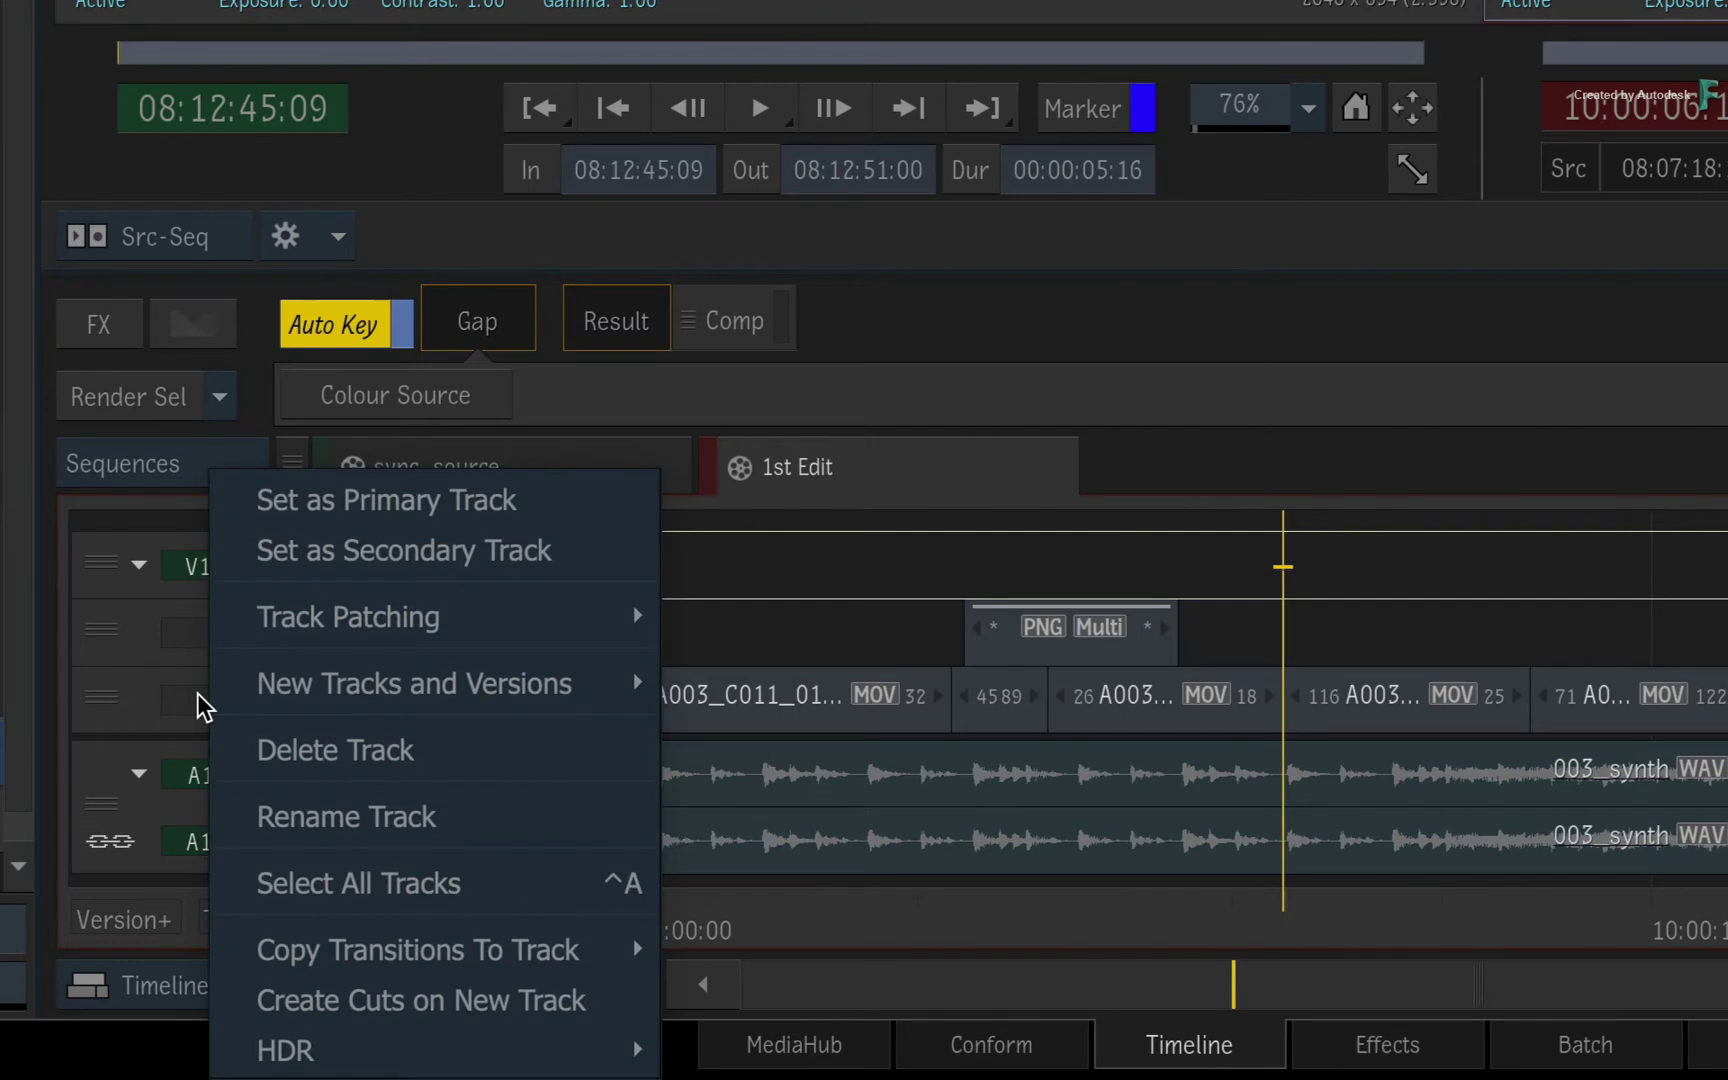
mouse_move(400, 622)
click(846, 614)
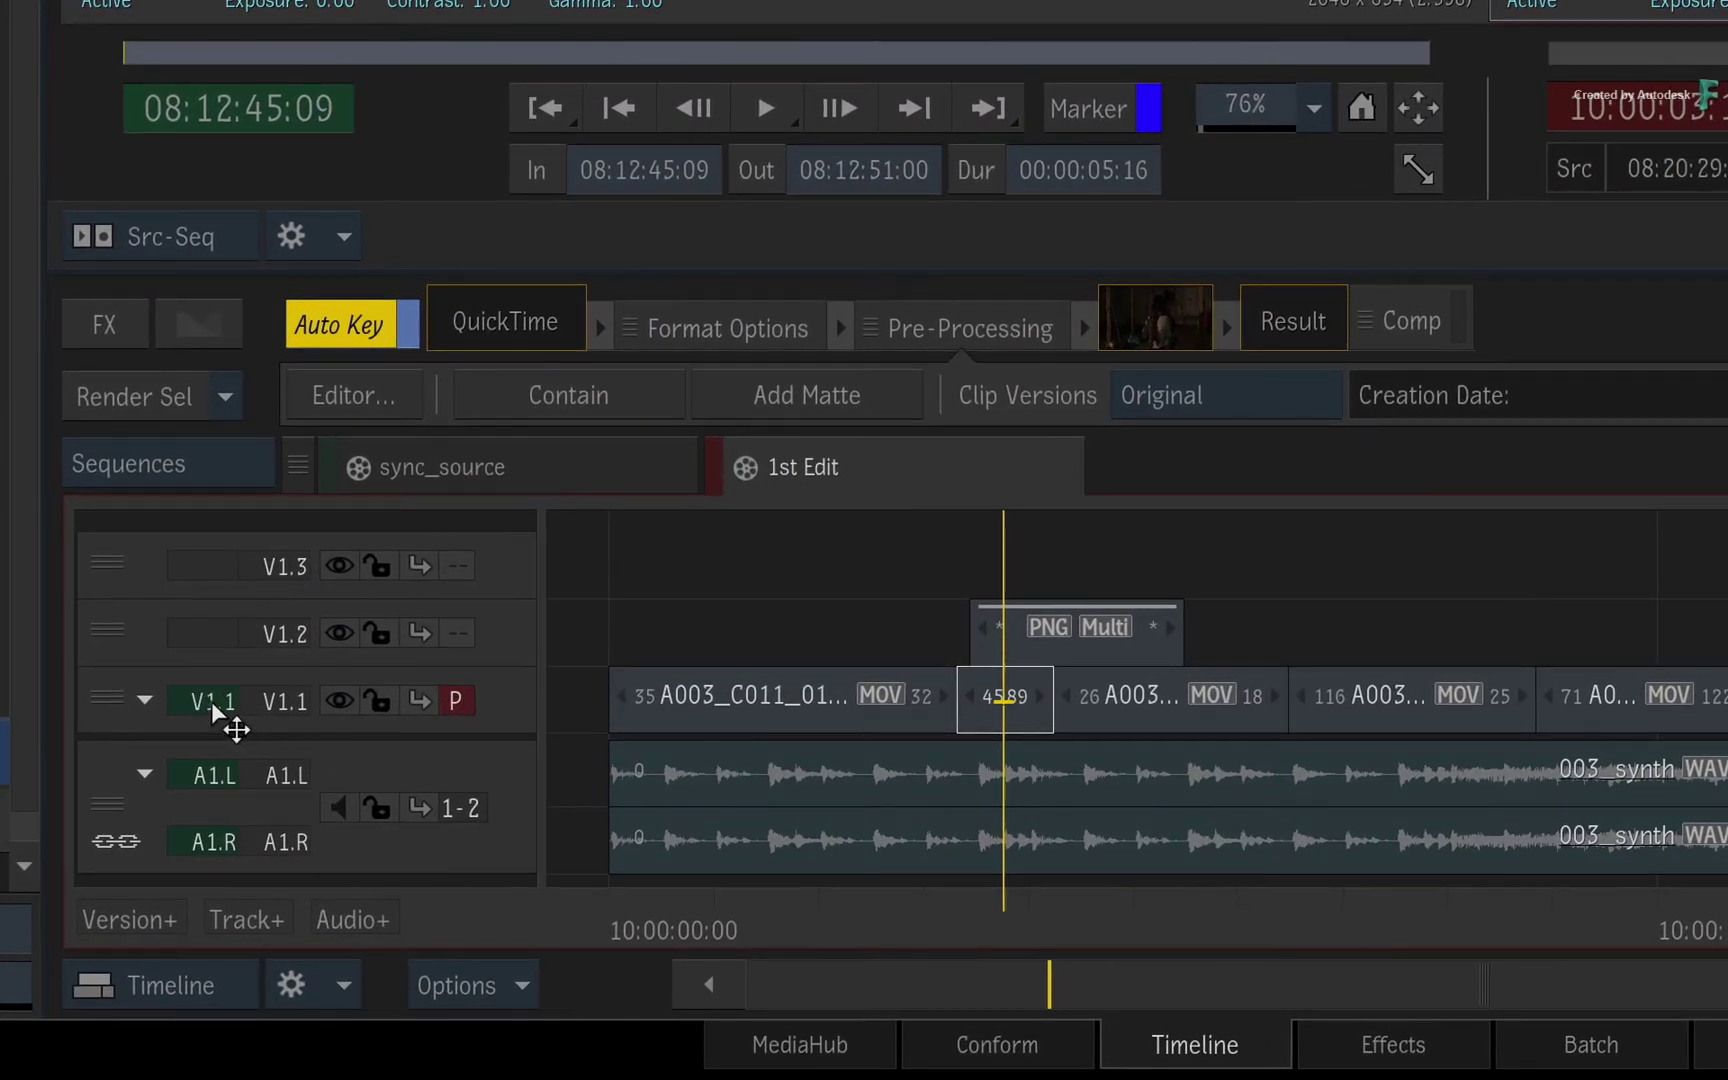
- Move the V1.1 source patch up through tracks V1.2 and V1.3 and return it to track V1.1
drag(212, 705, 205, 640)
drag(203, 640, 212, 575)
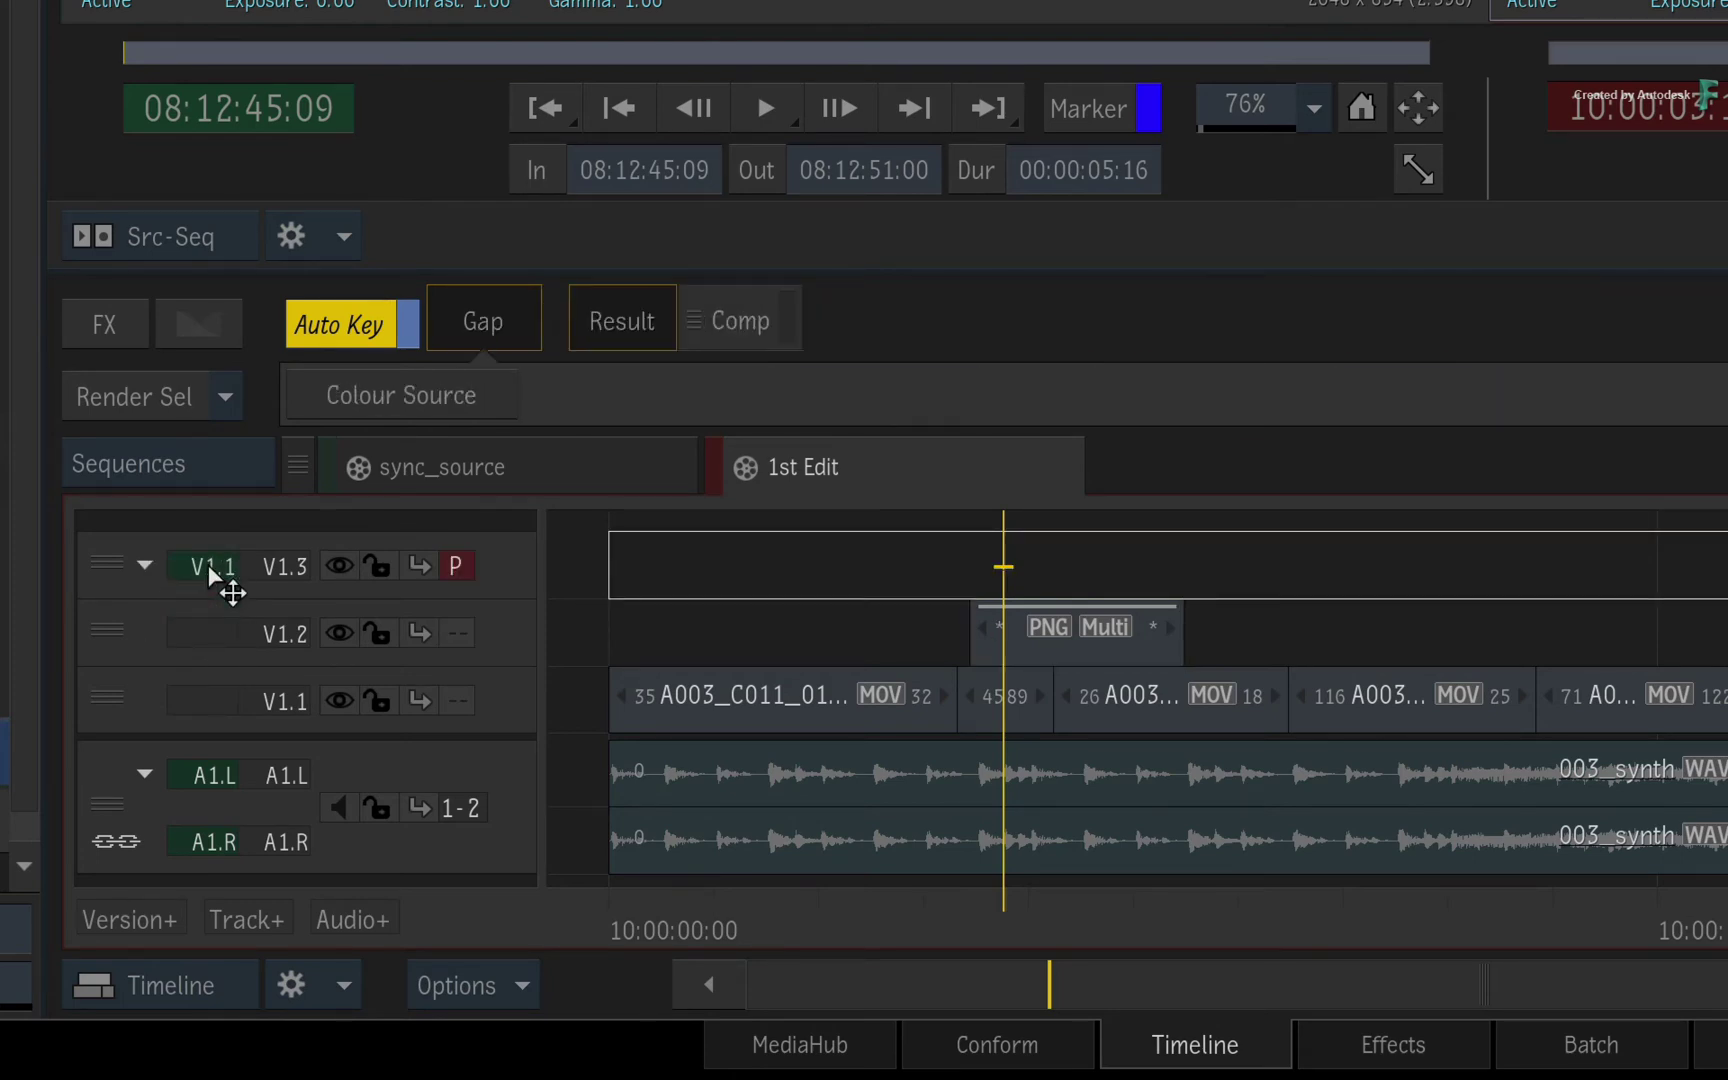
drag(212, 575, 224, 702)
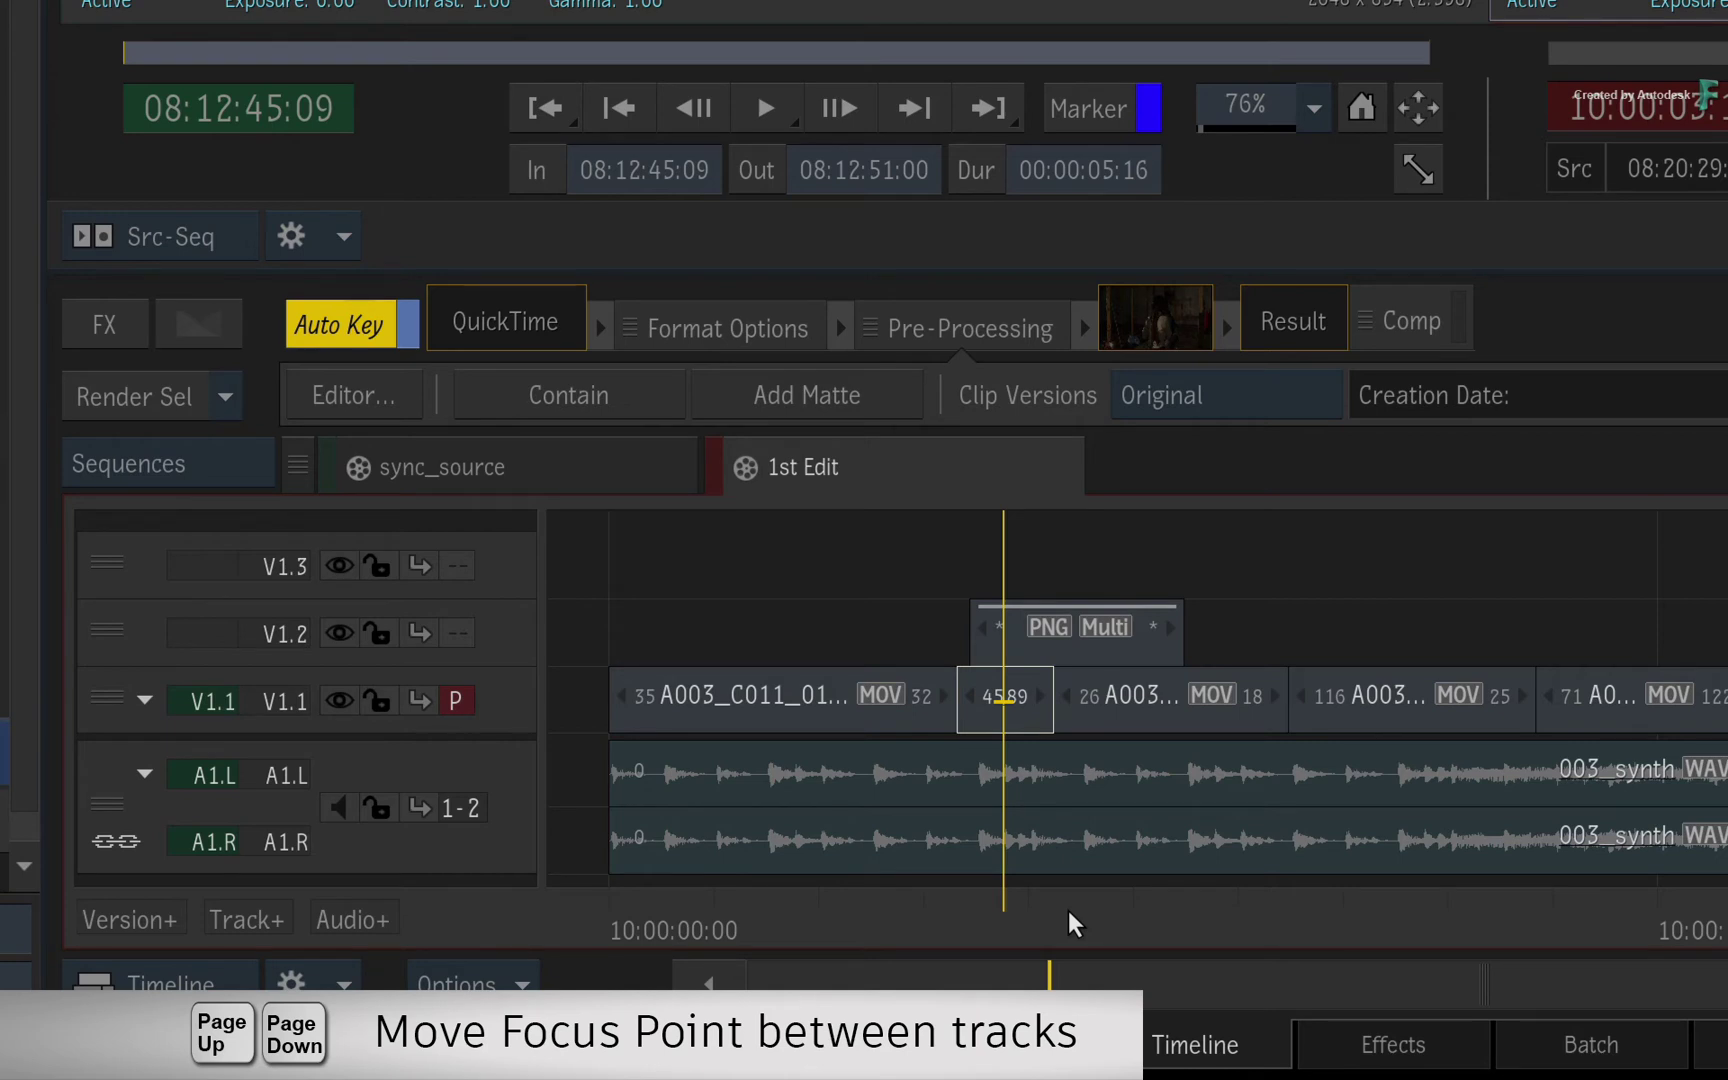
- Move the focus point up and down between the three video tracks, finishing on V1.3
key(Page_Up)
key(Page_Up)
key(Page_Down)
key(Page_Down)
key(Page_Up)
key(Page_Up)
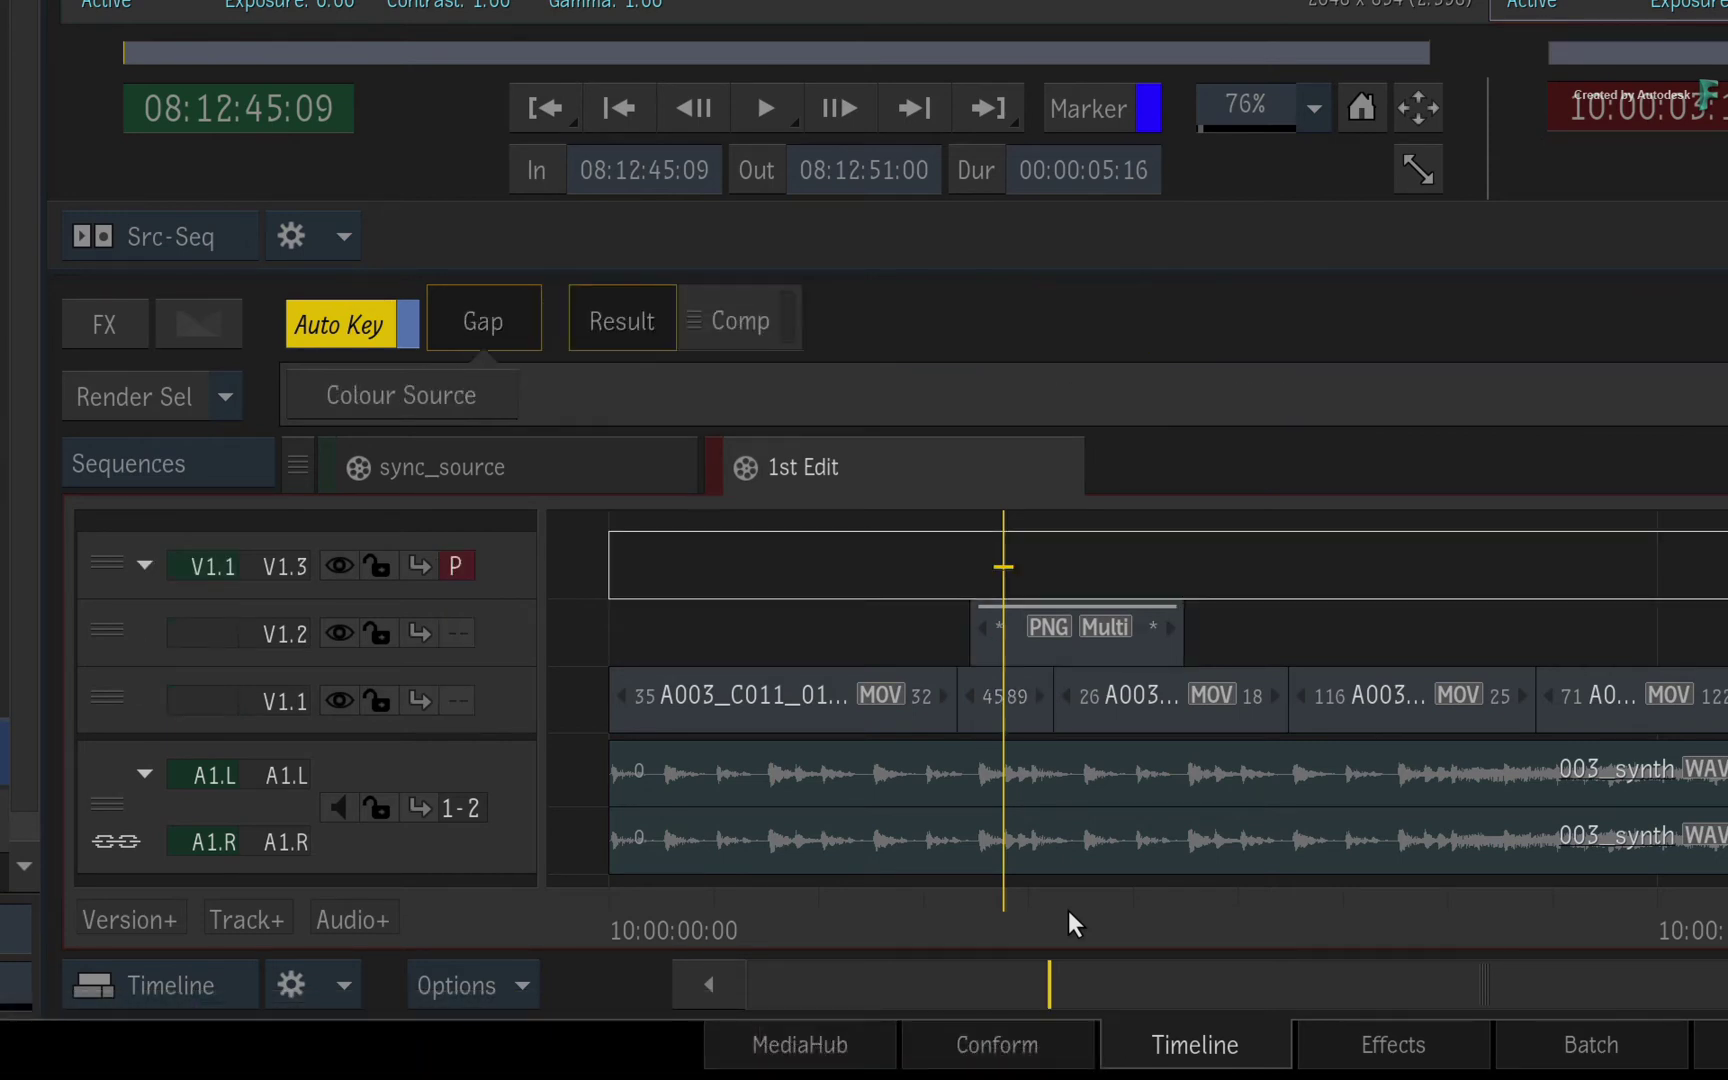
key(Page_Down)
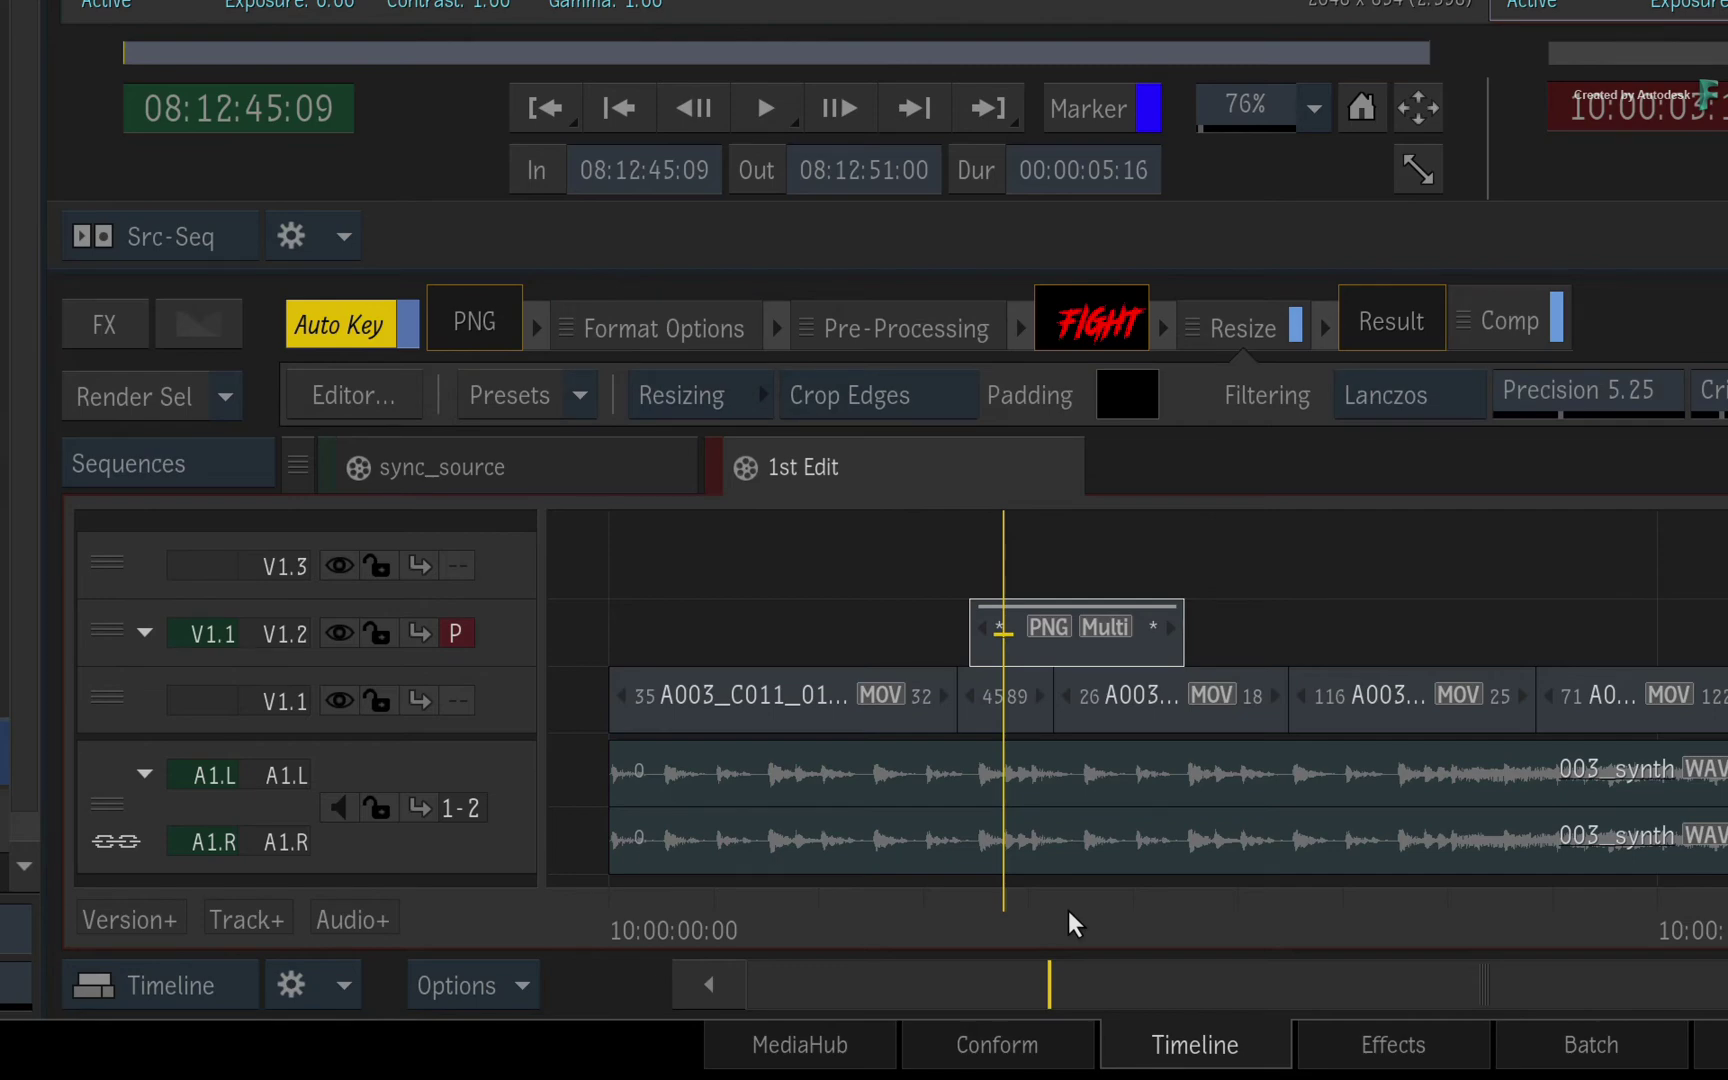
key(Page_Down)
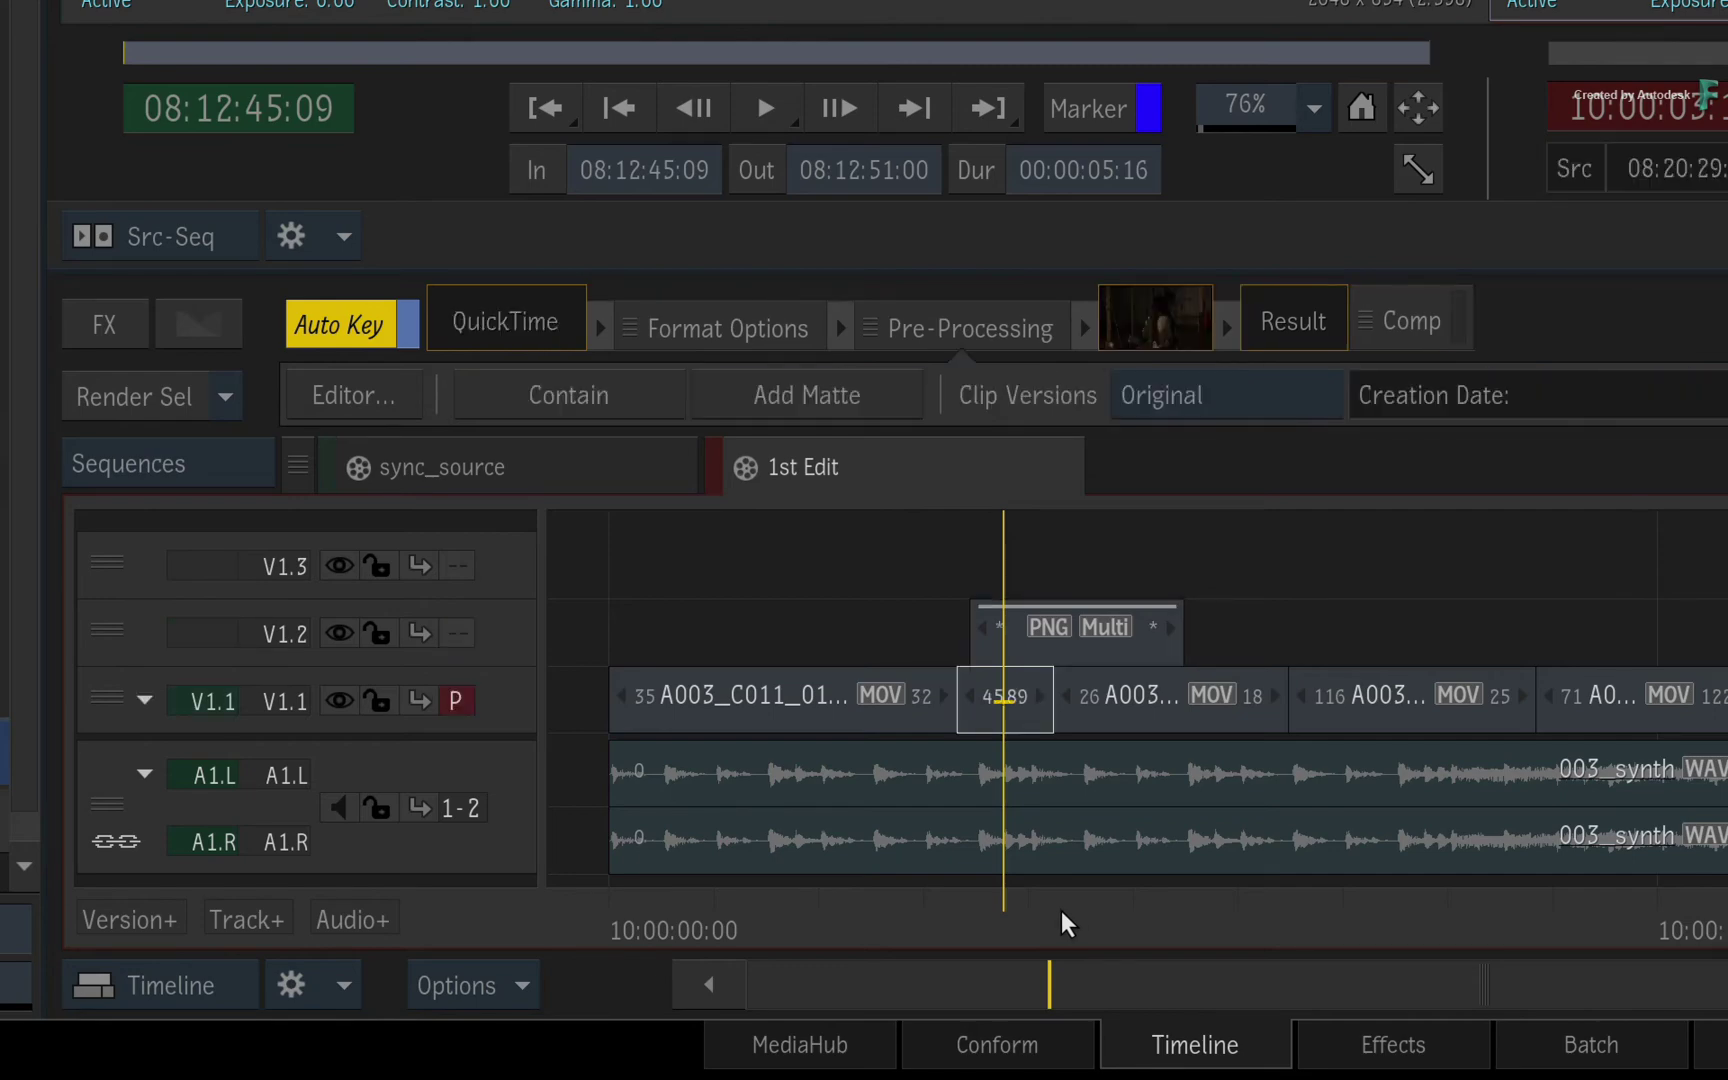
key(Page_Up)
key(Page_Up)
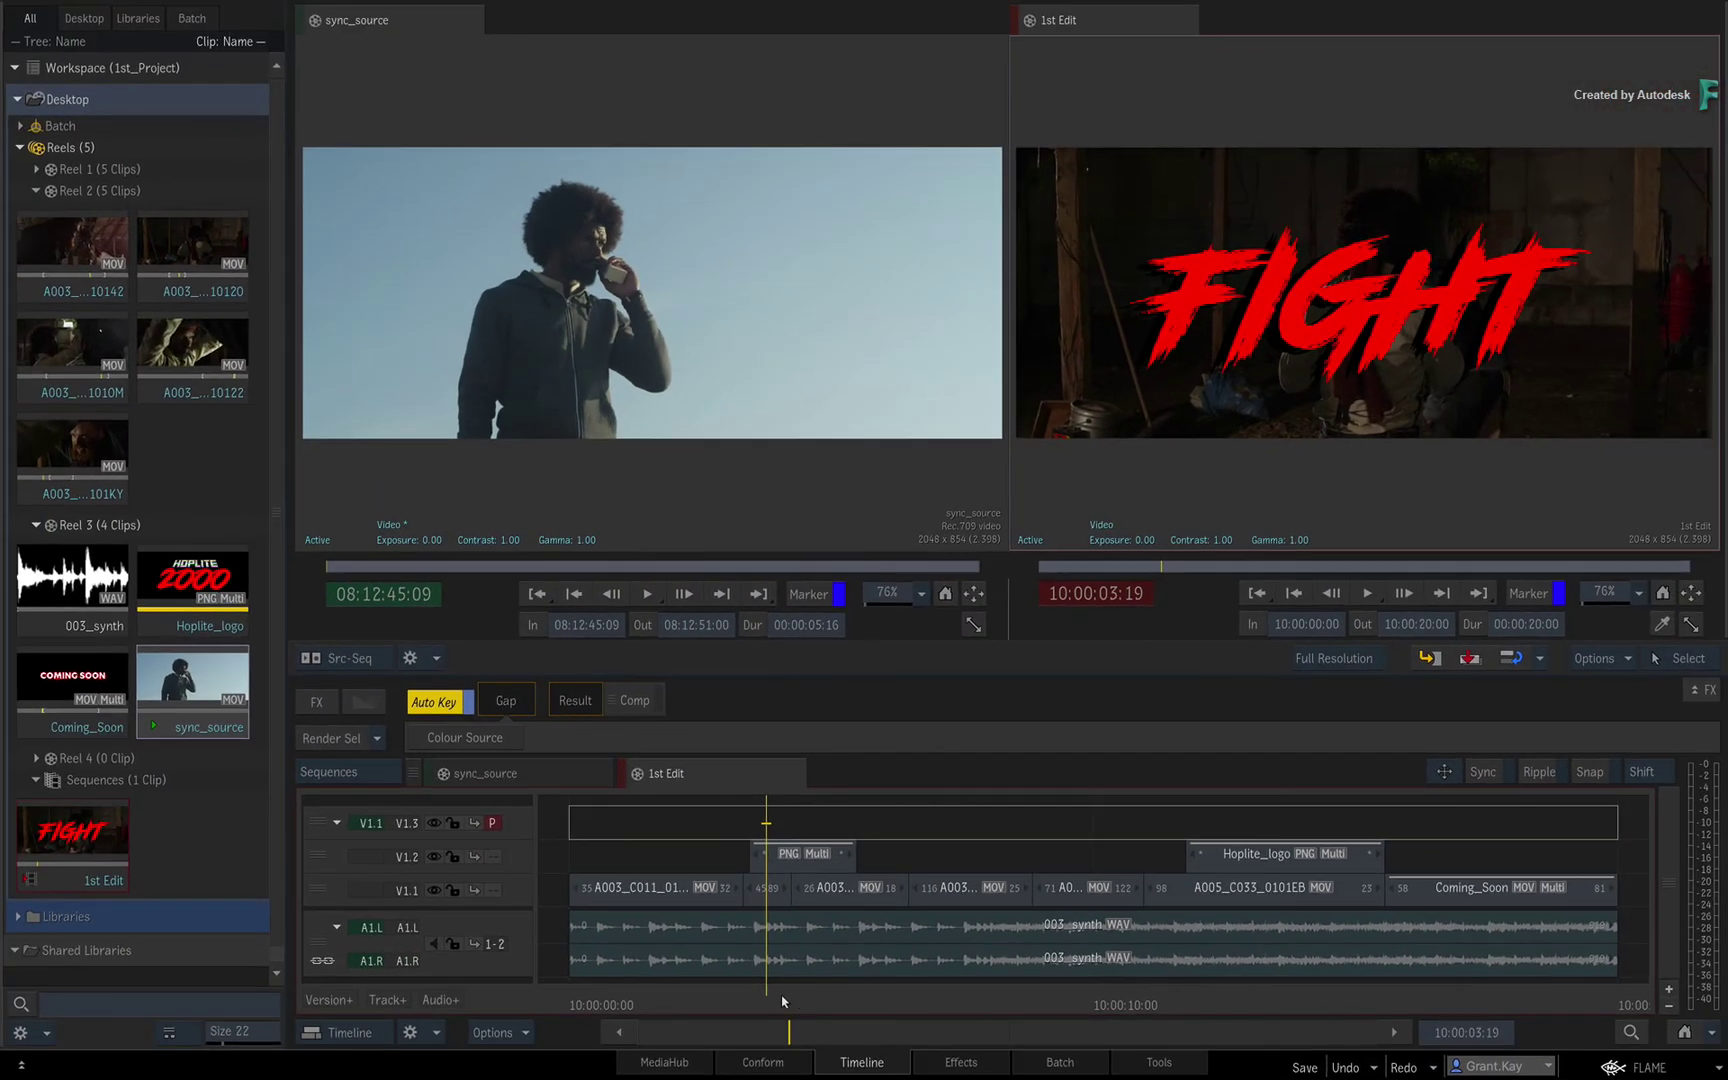
- Scrub the sequence to 10:00:06:19 and move the focus point down through V1.2 to the segment on V1.1
drag(783, 1001, 933, 992)
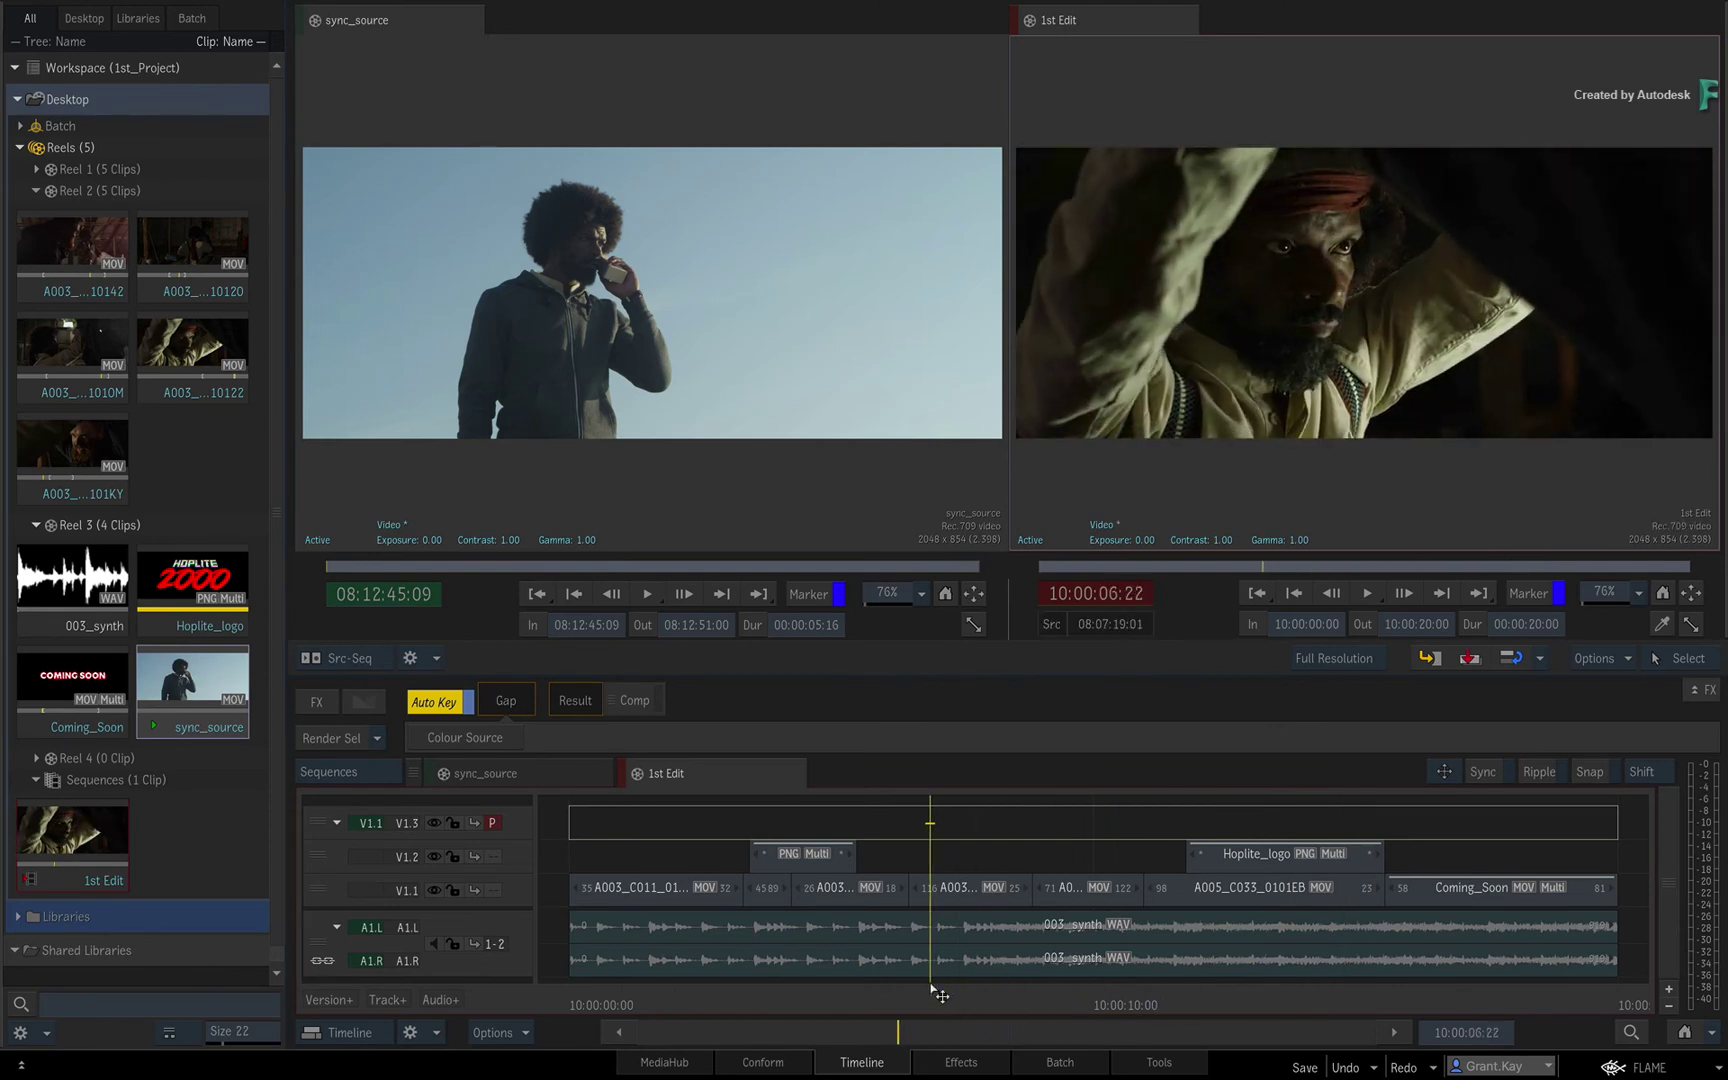
key(Down)
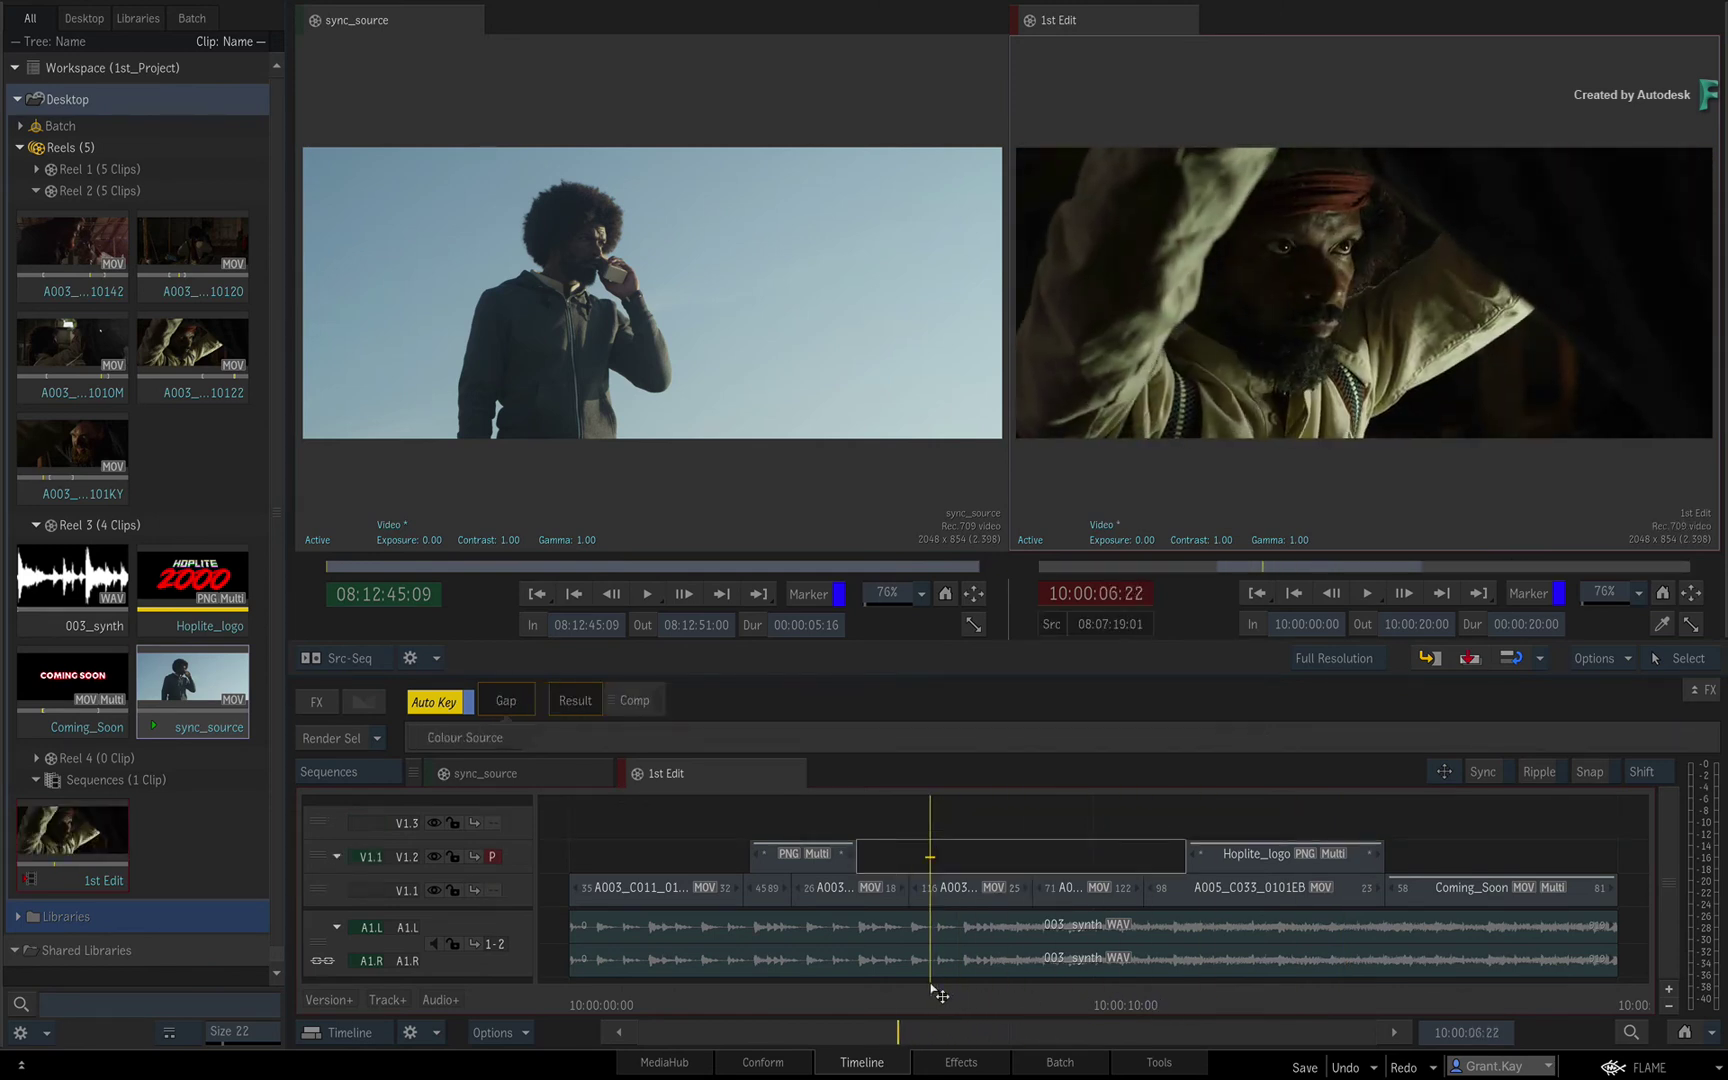
mouse_move(940, 995)
mouse_down()
mouse_move(1065, 988)
mouse_move(933, 986)
mouse_up()
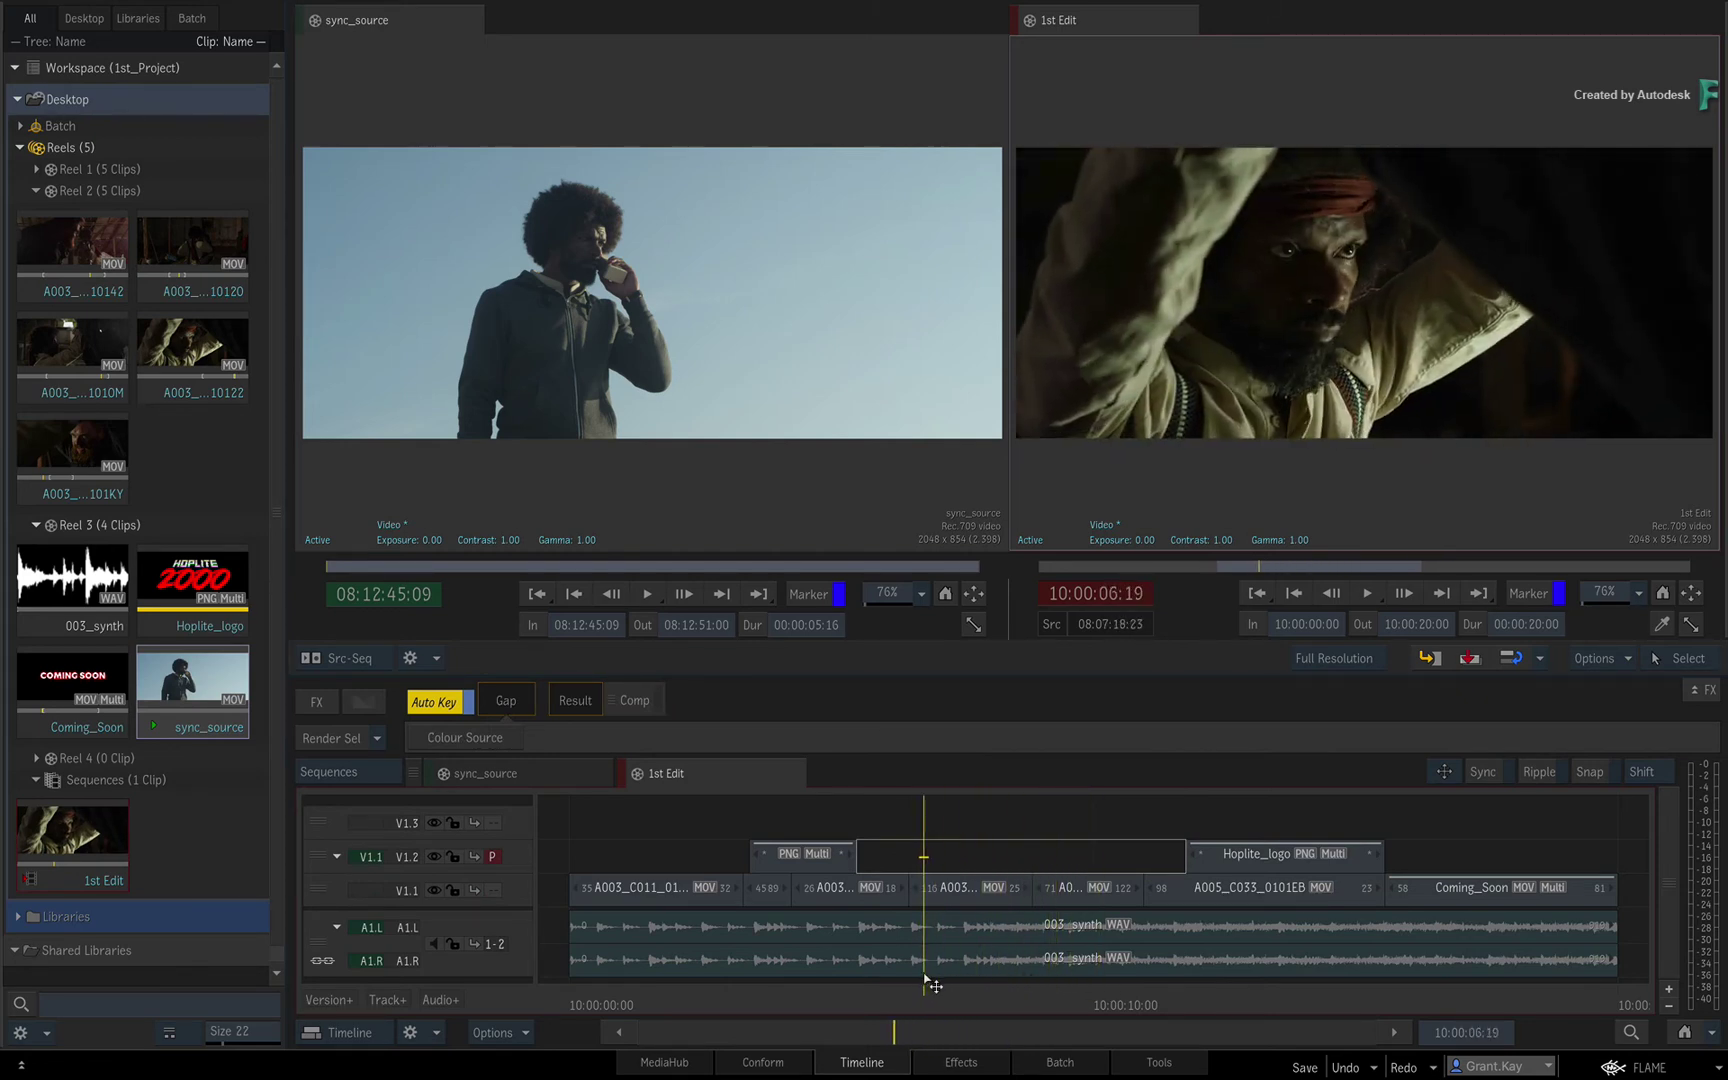
key(Down)
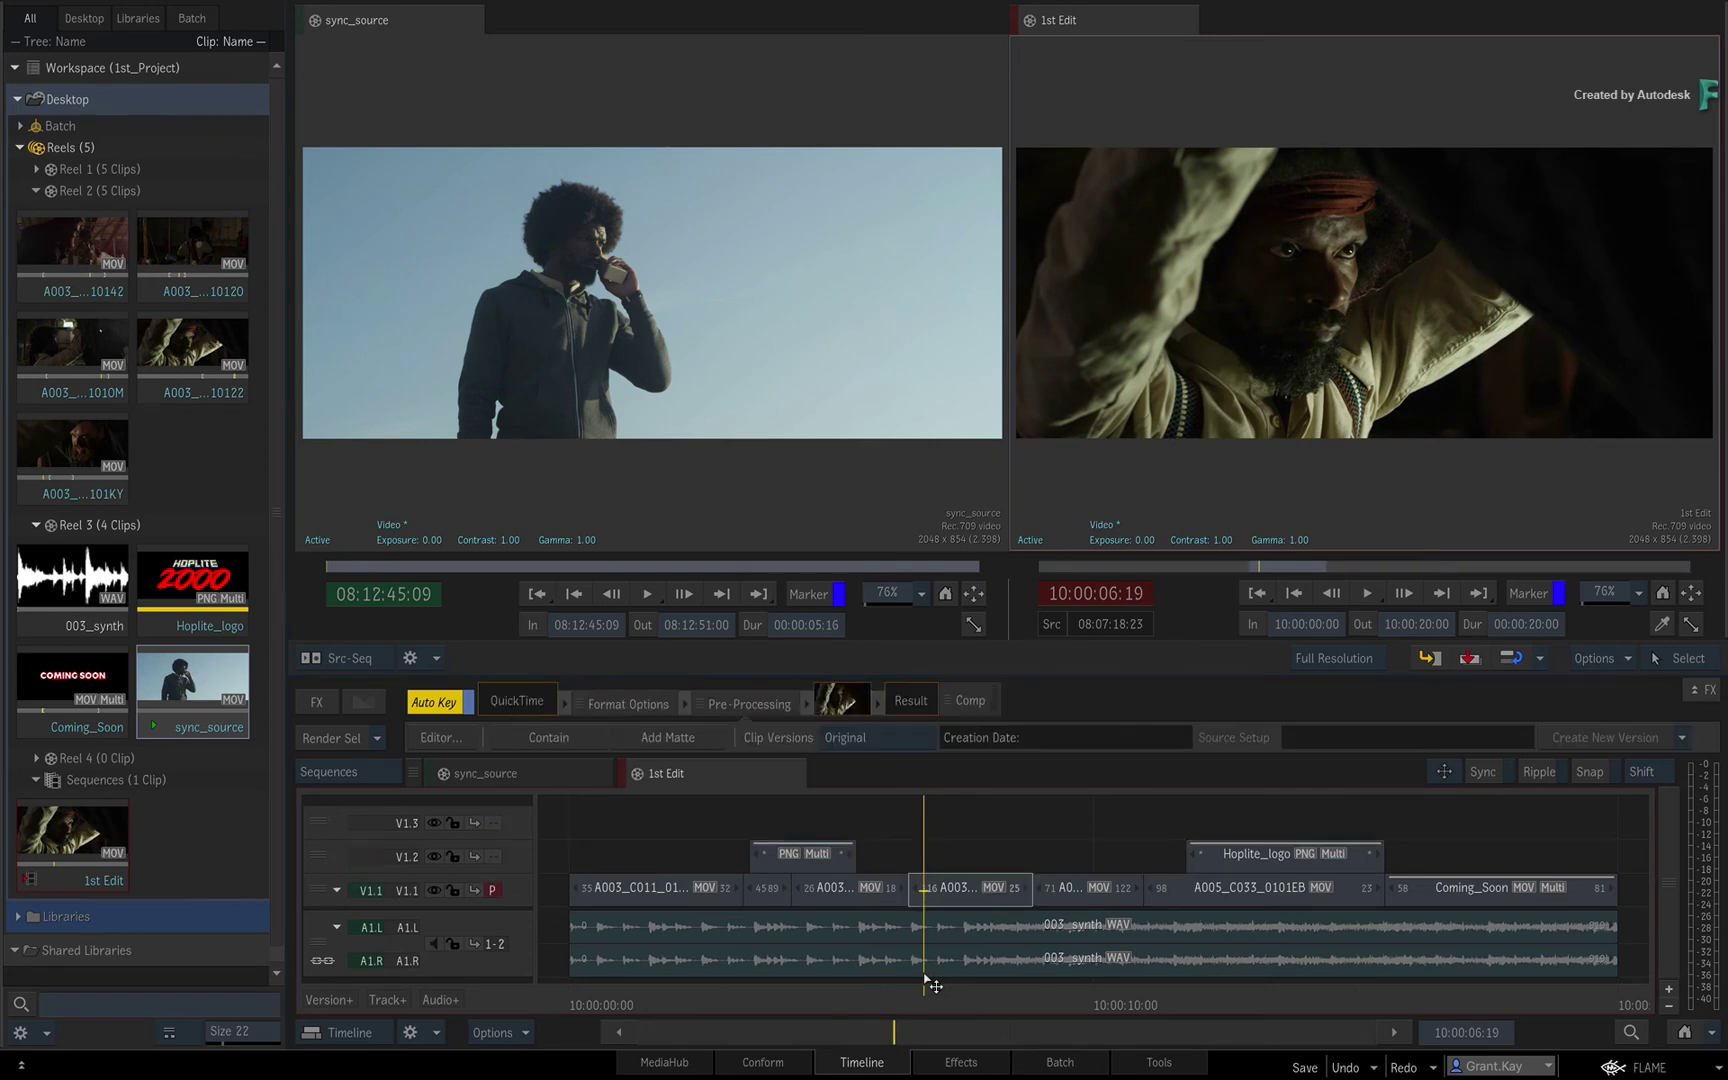
- Place the positioner on the cut at 10:00:04:06 and cycle the focus point between tracks V1.1, V1.2 and V1.3, ending on V1.3
drag(933, 986, 790, 999)
key(n)
key(Escape)
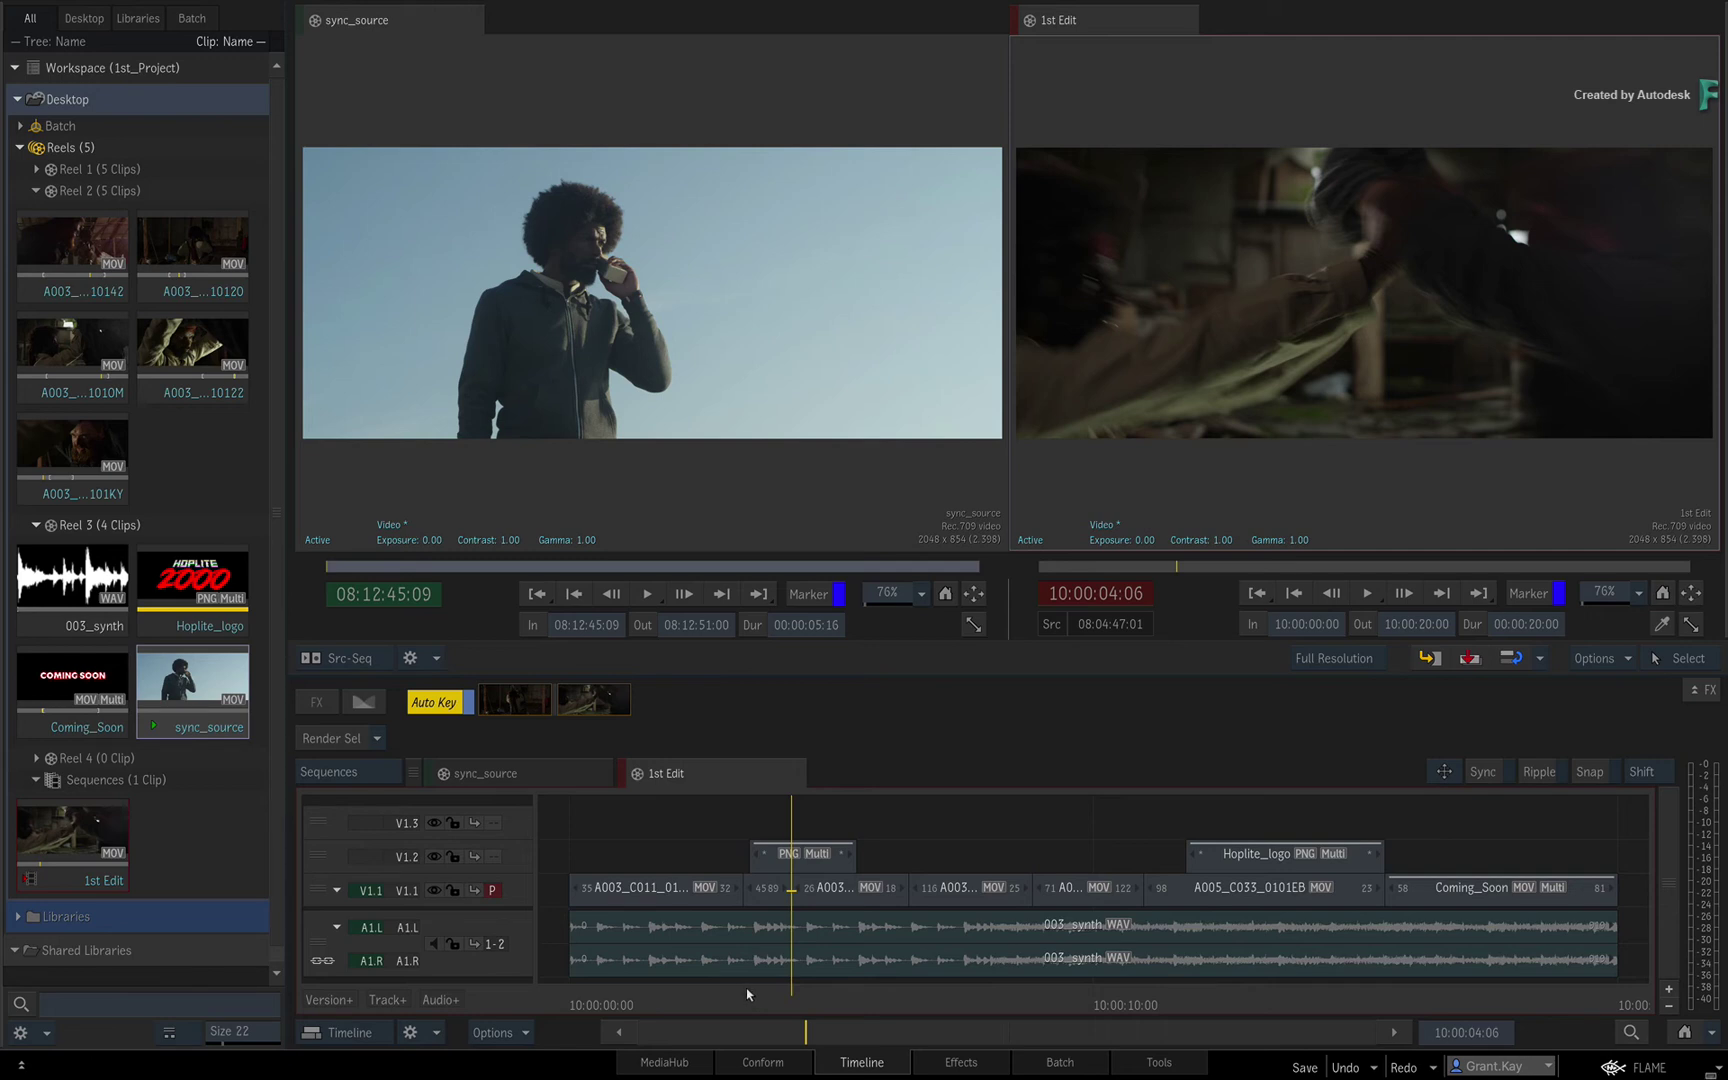
key(ctrl+z)
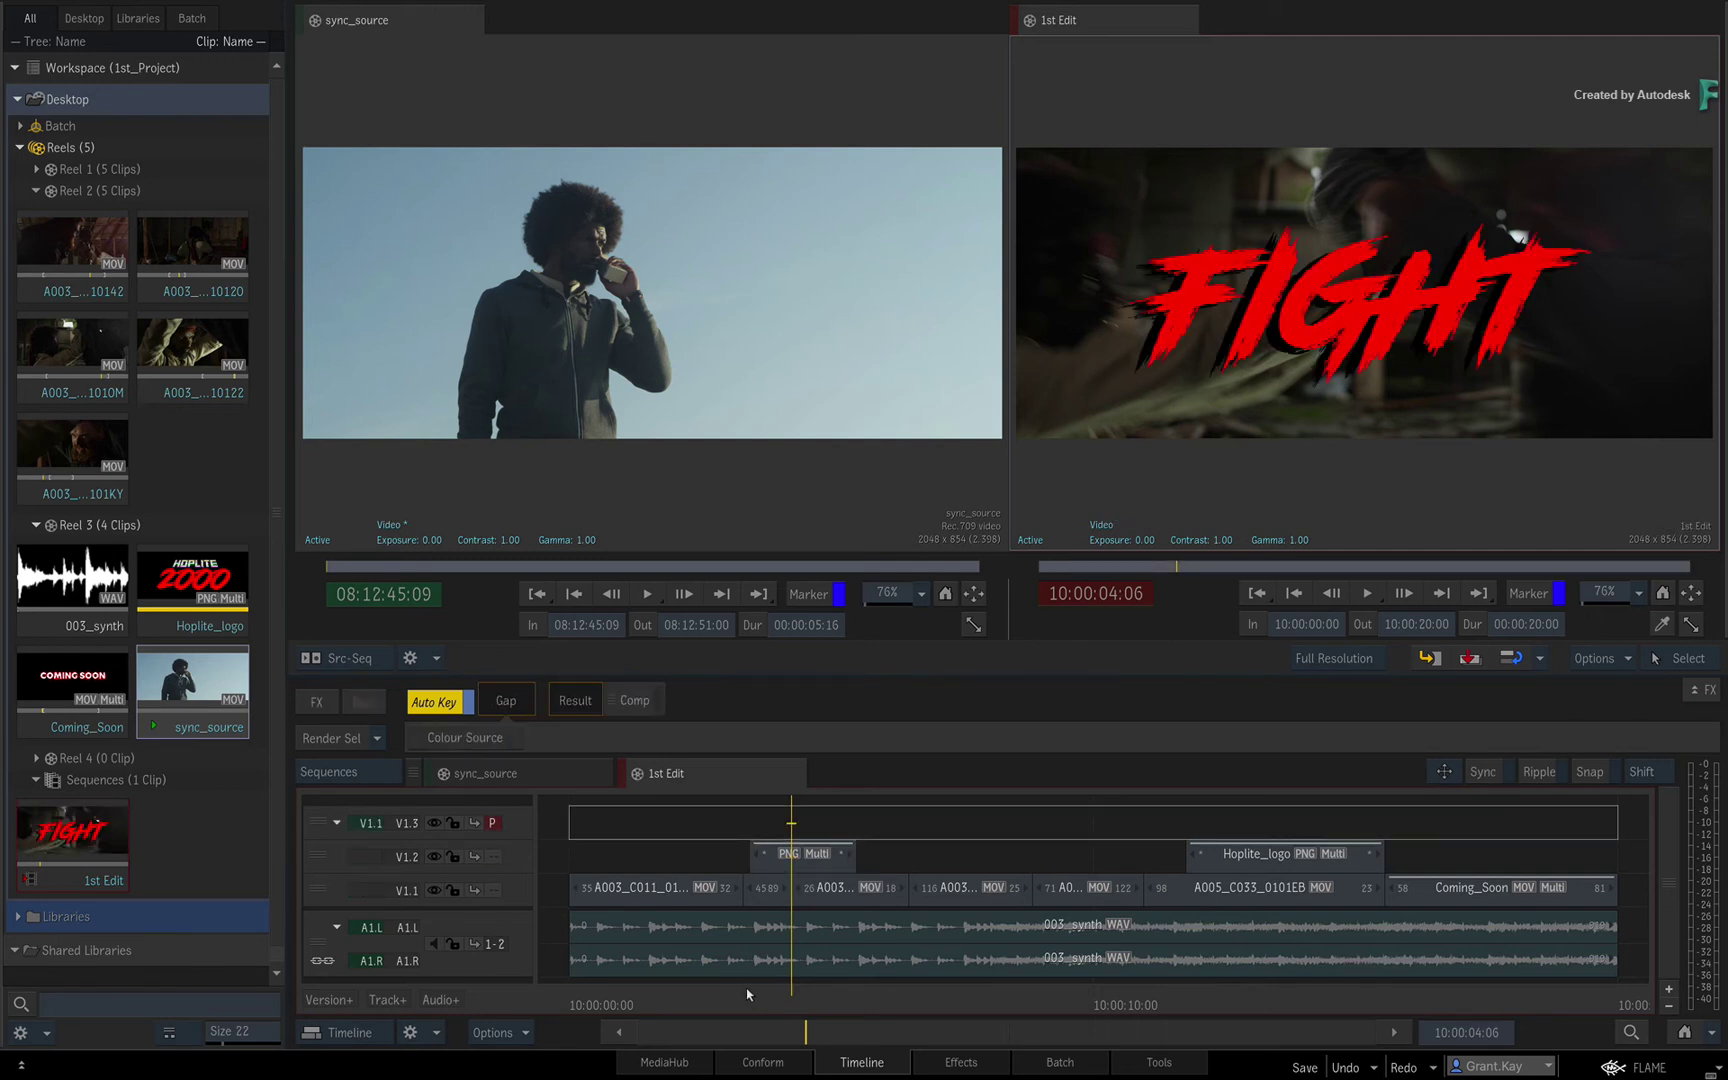
key(ctrl+z)
key(ctrl+z)
key(ctrl+y)
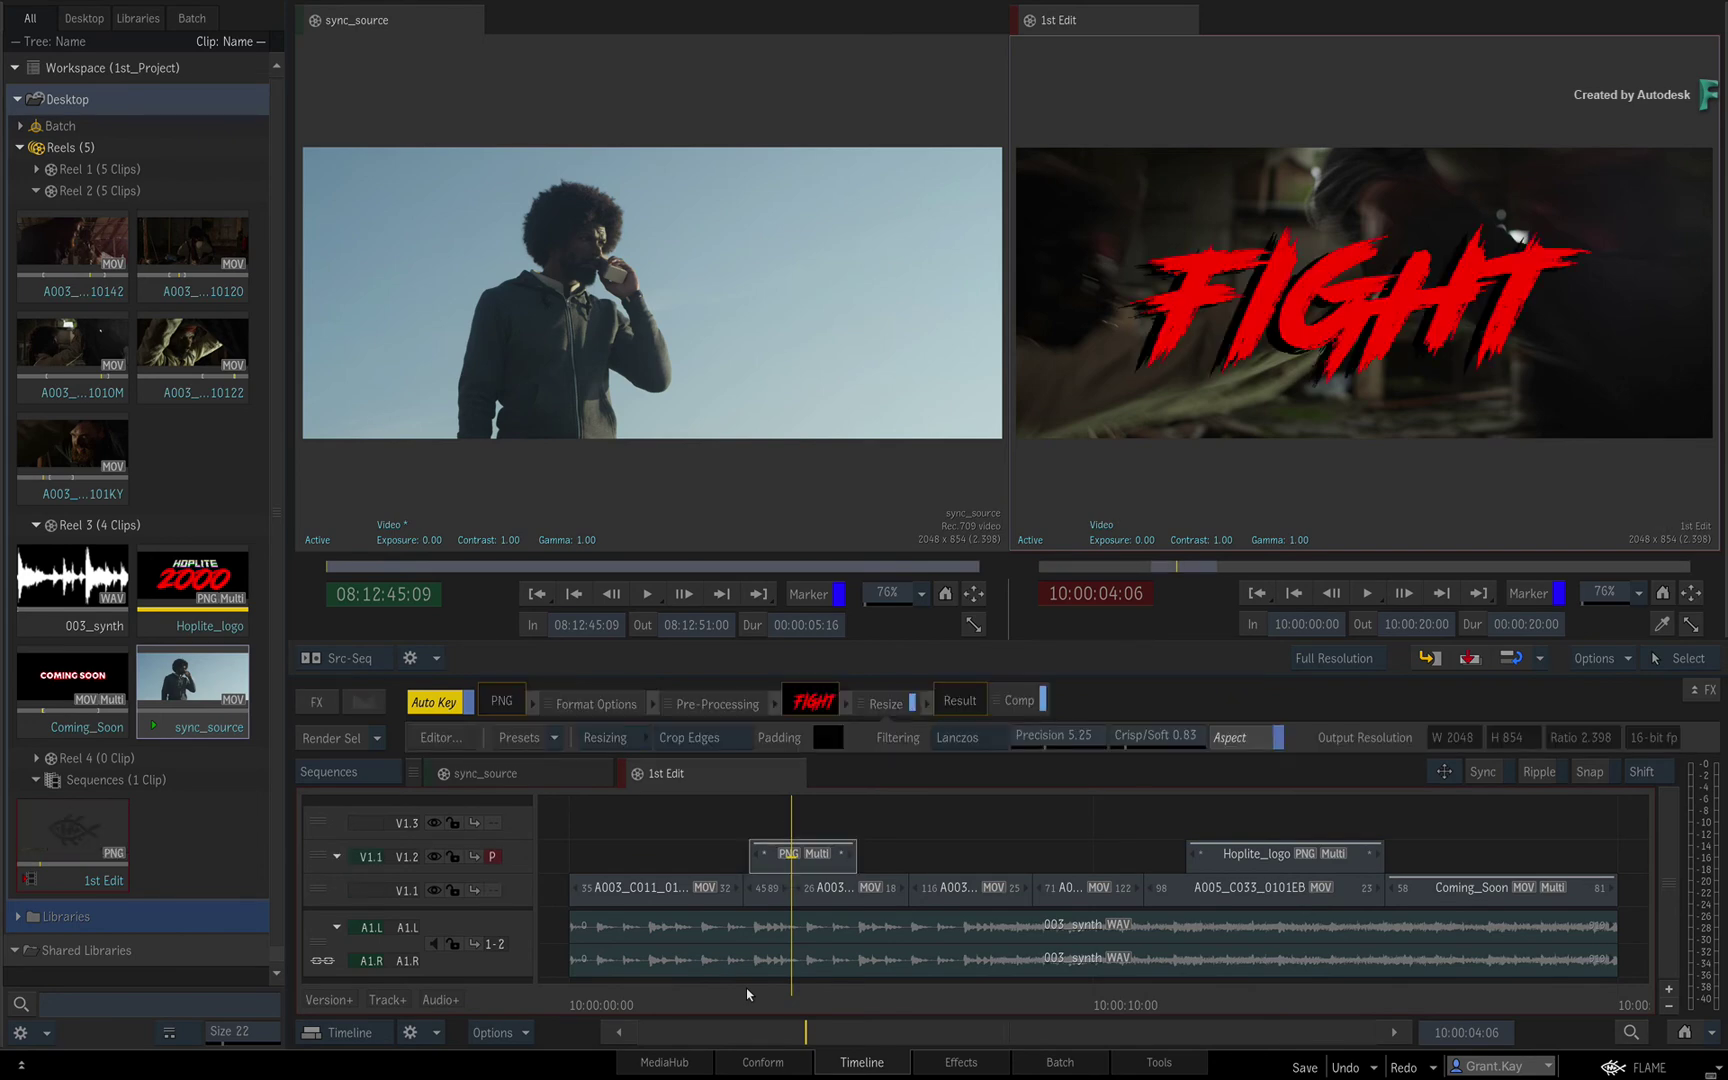
key(ctrl+y)
key(ctrl+z)
key(ctrl+z)
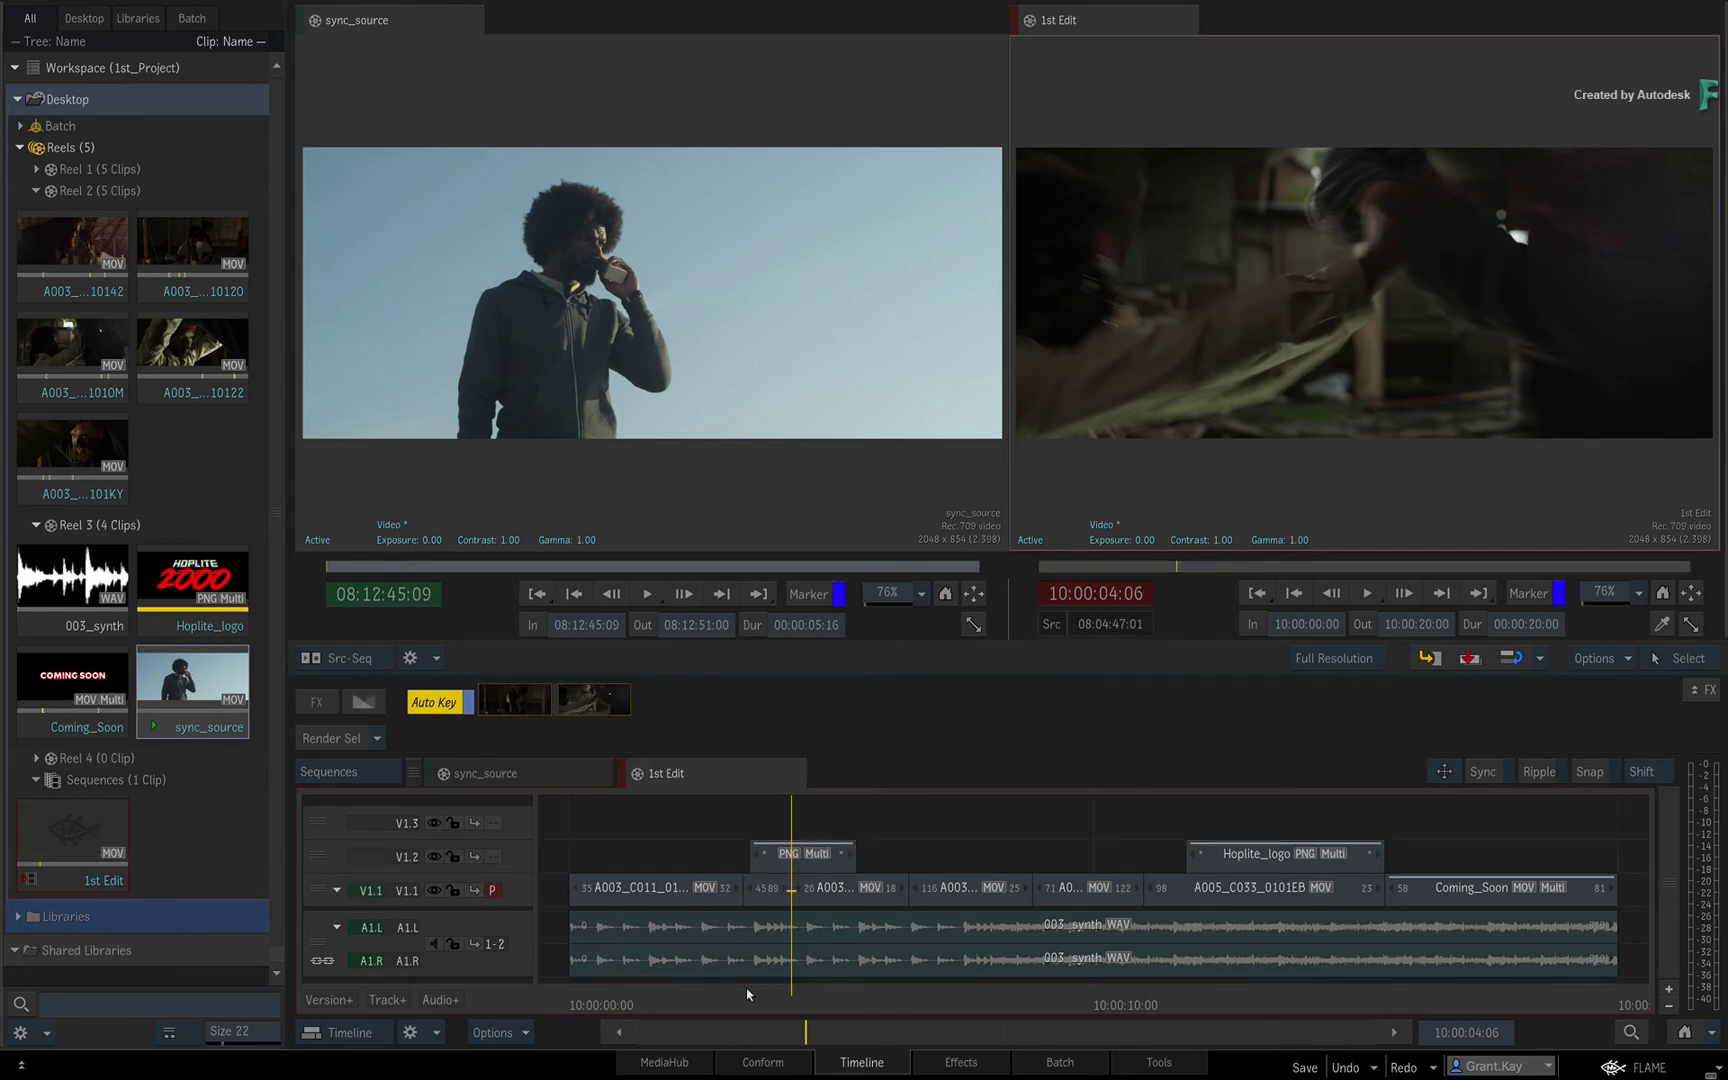
key(ctrl+y)
key(ctrl+y)
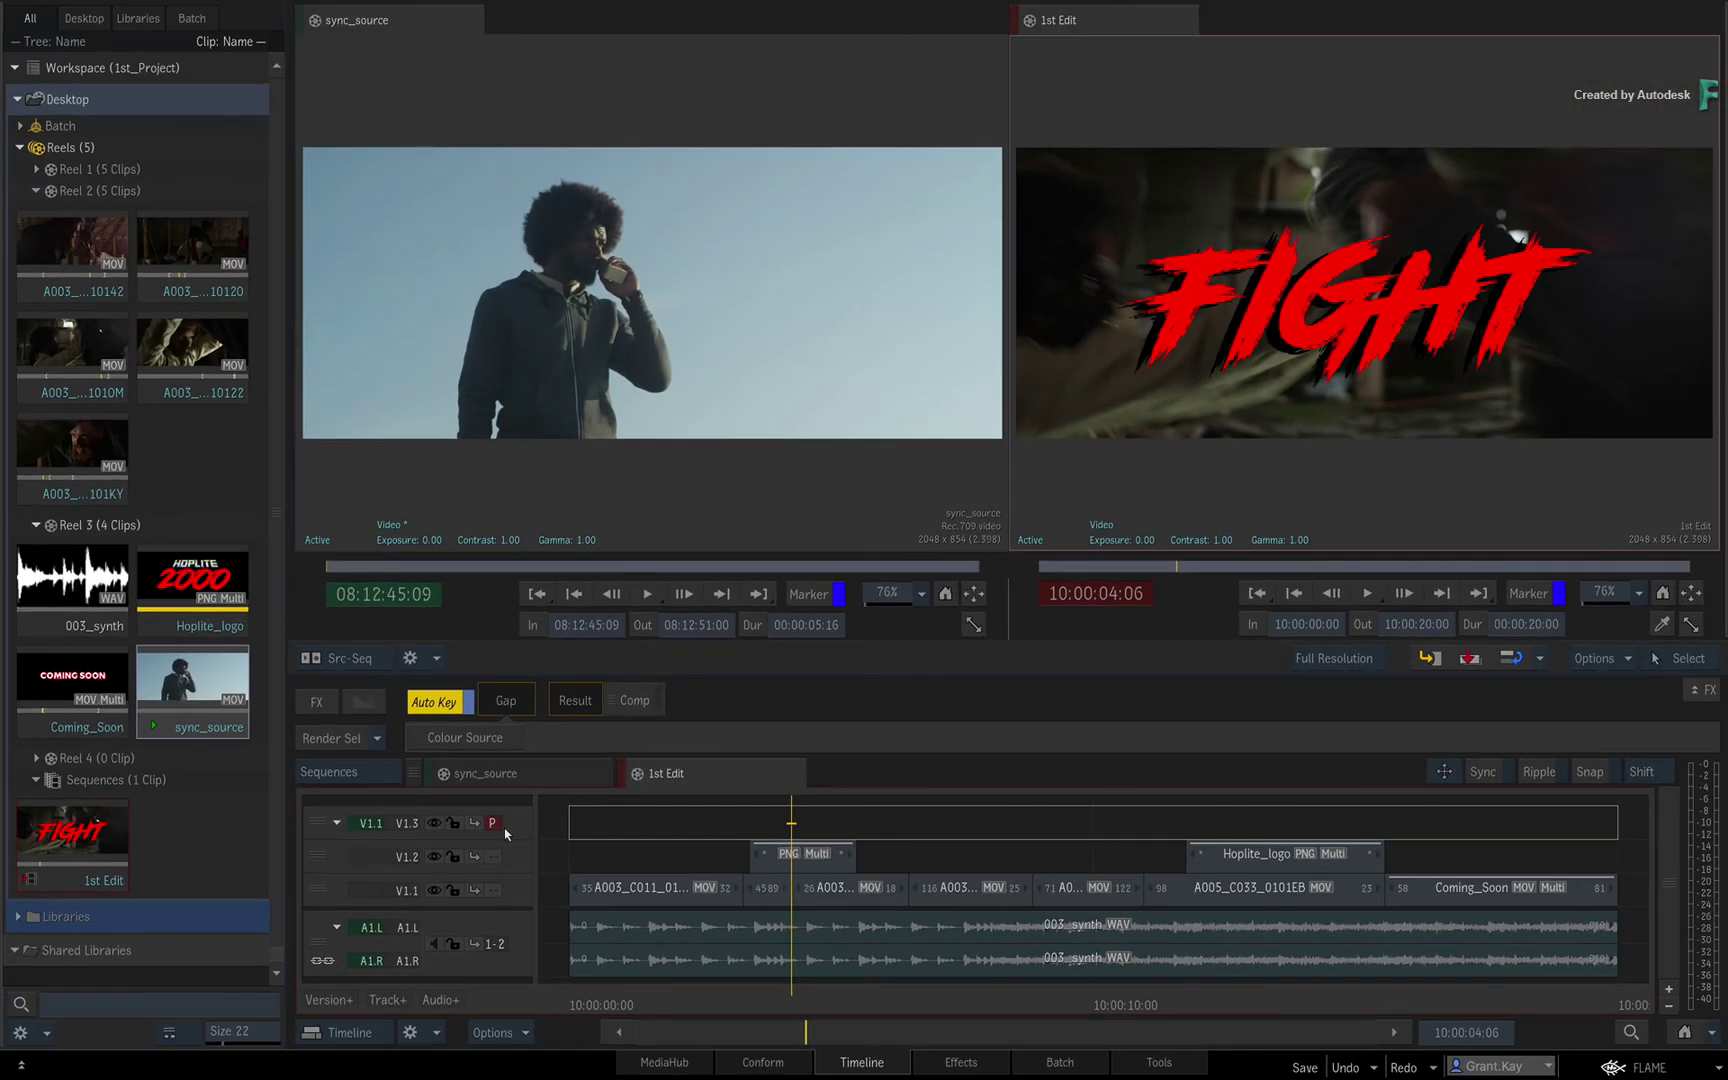
- Switch the primary track back and forth between V1.1, V1.2 and V1.3 in the patch panel, ending on V1.3
key(Down)
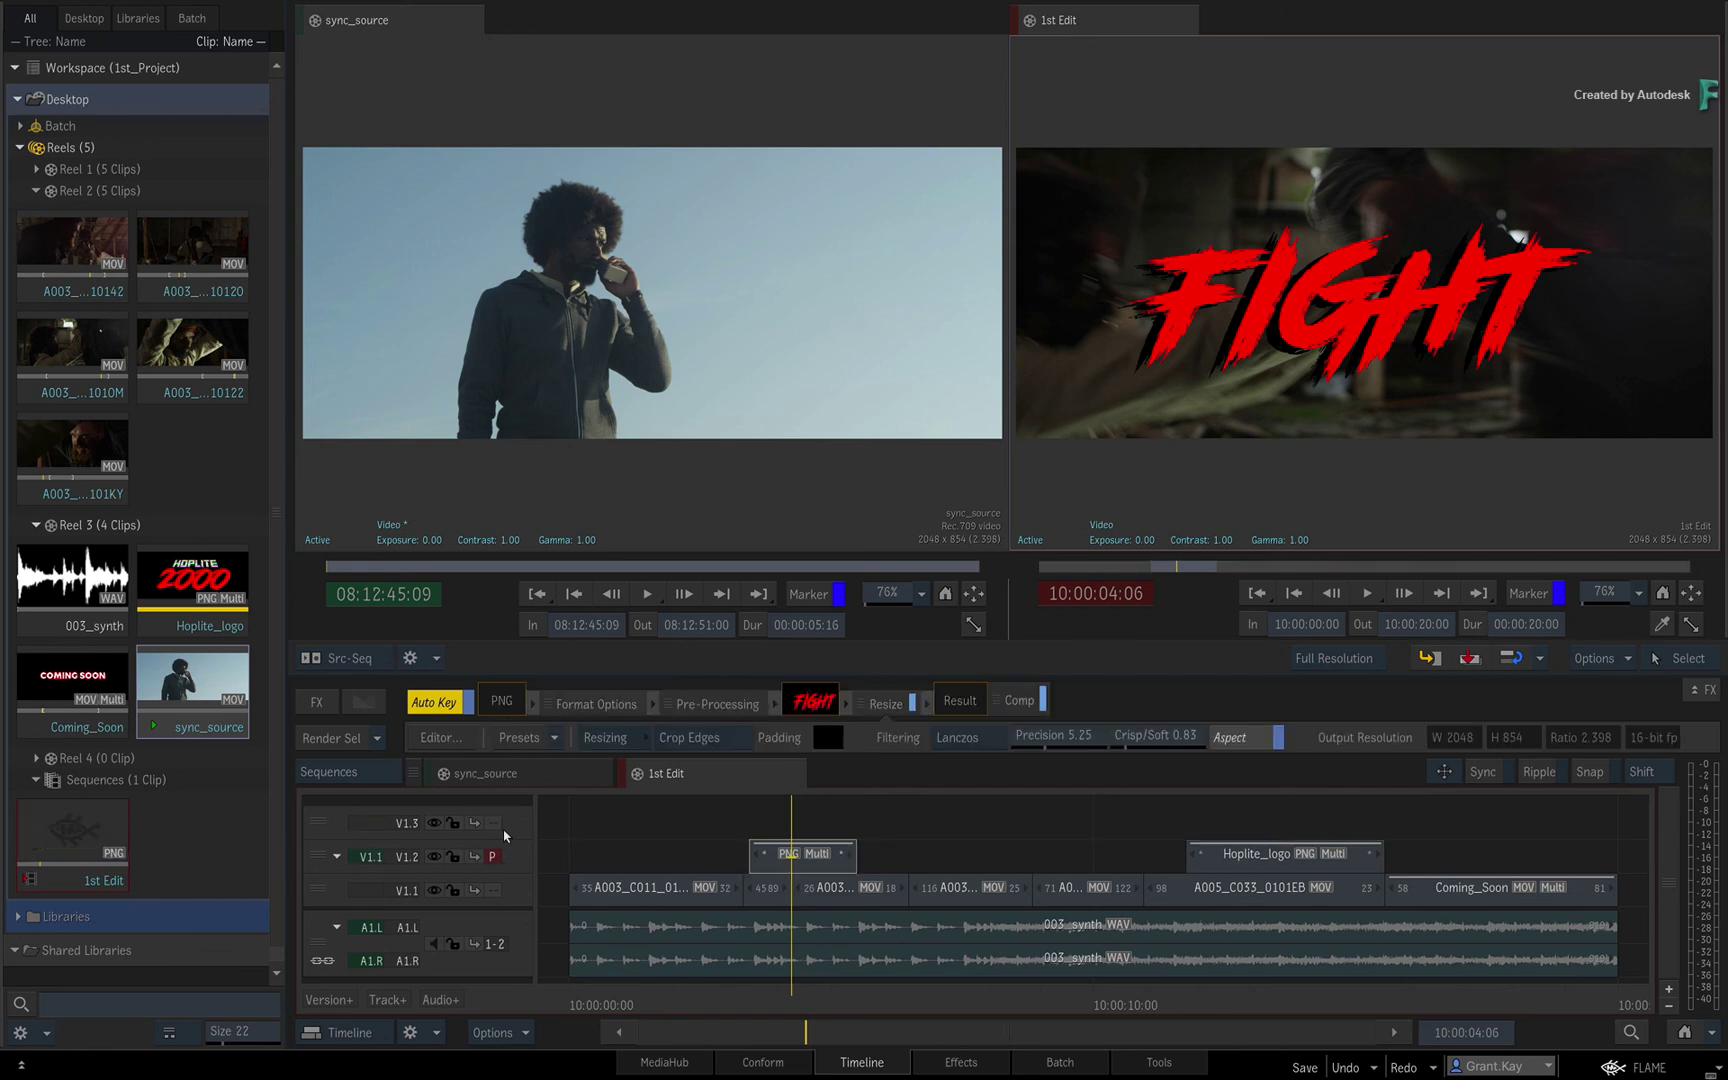
click(493, 893)
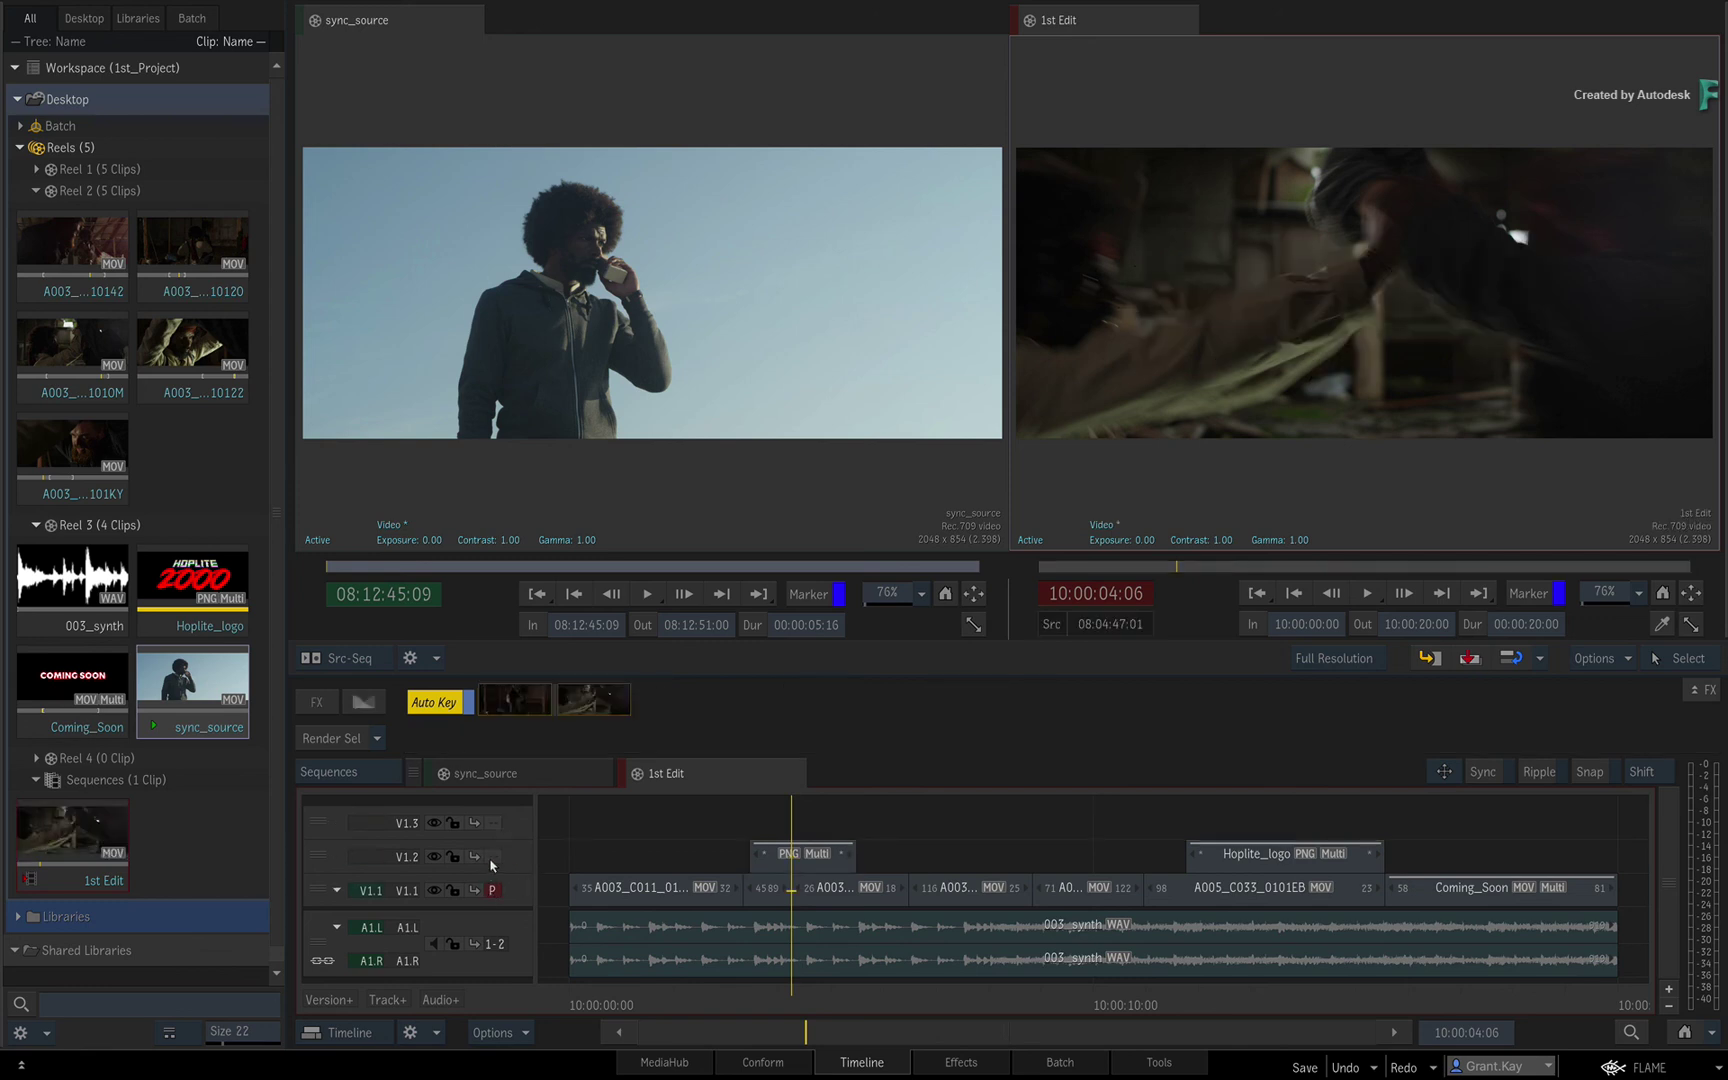
click(492, 857)
click(494, 823)
click(493, 857)
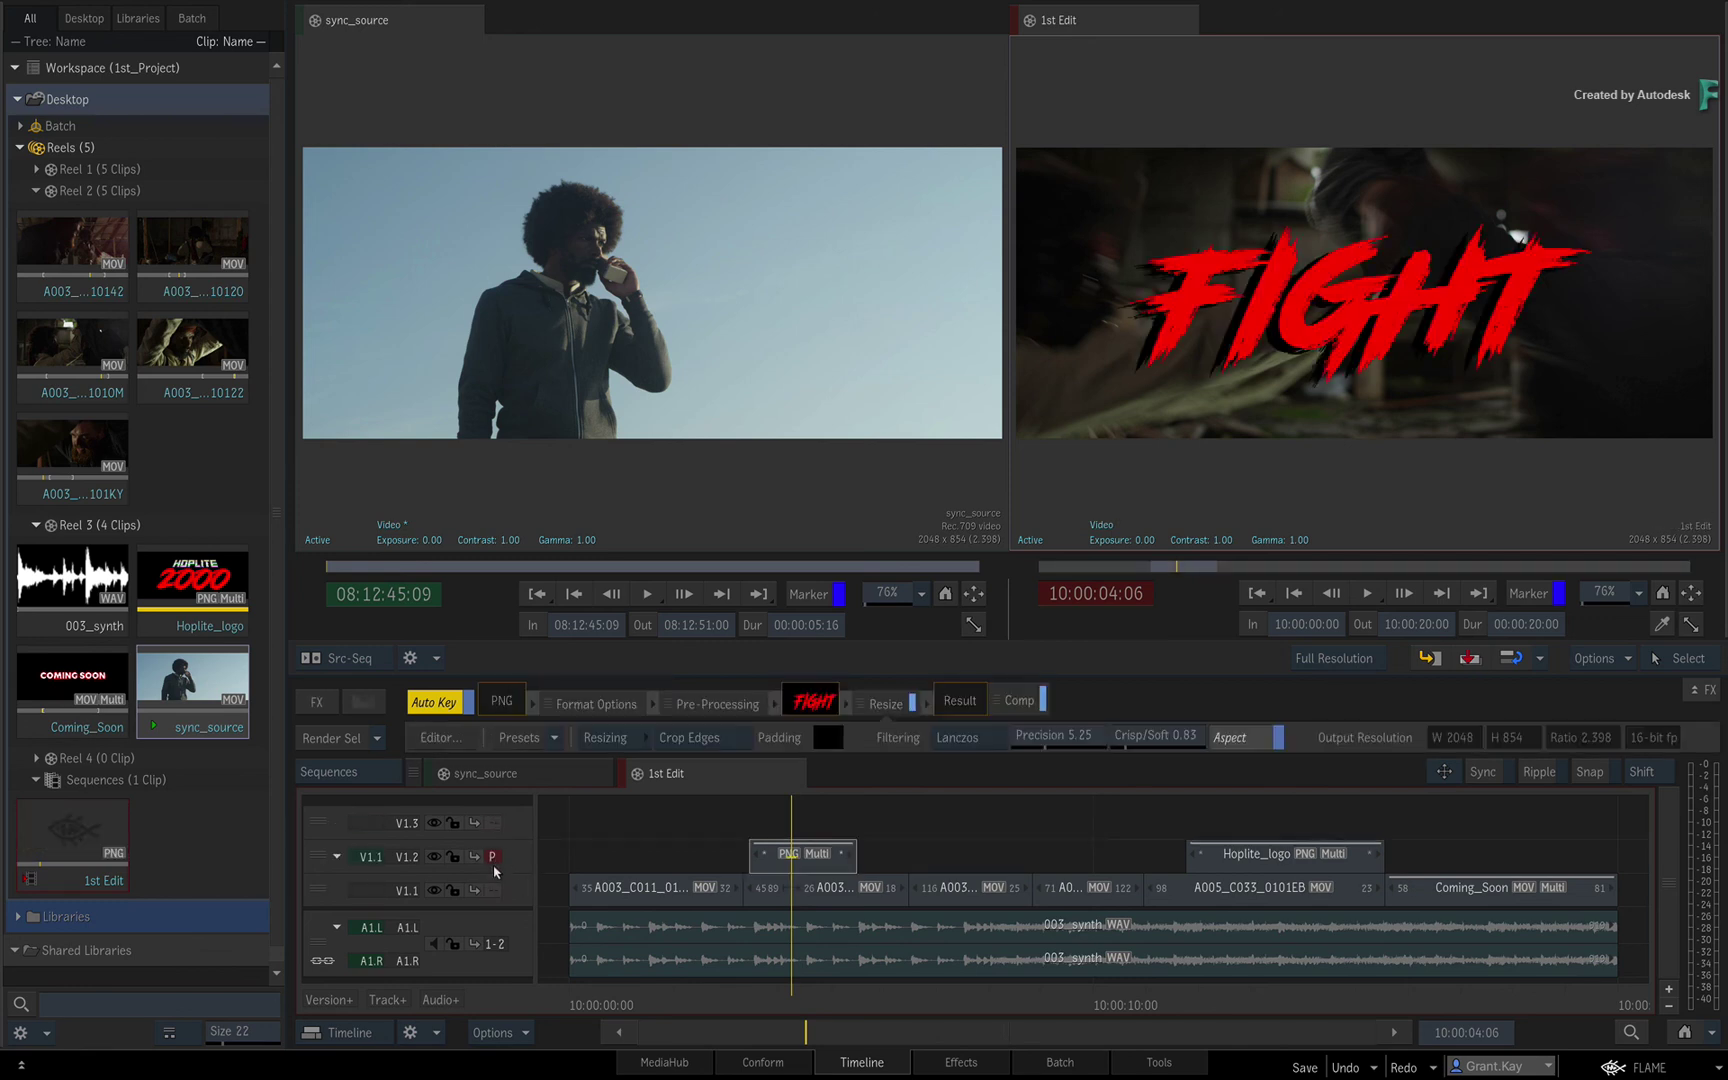
click(493, 890)
click(493, 857)
click(494, 823)
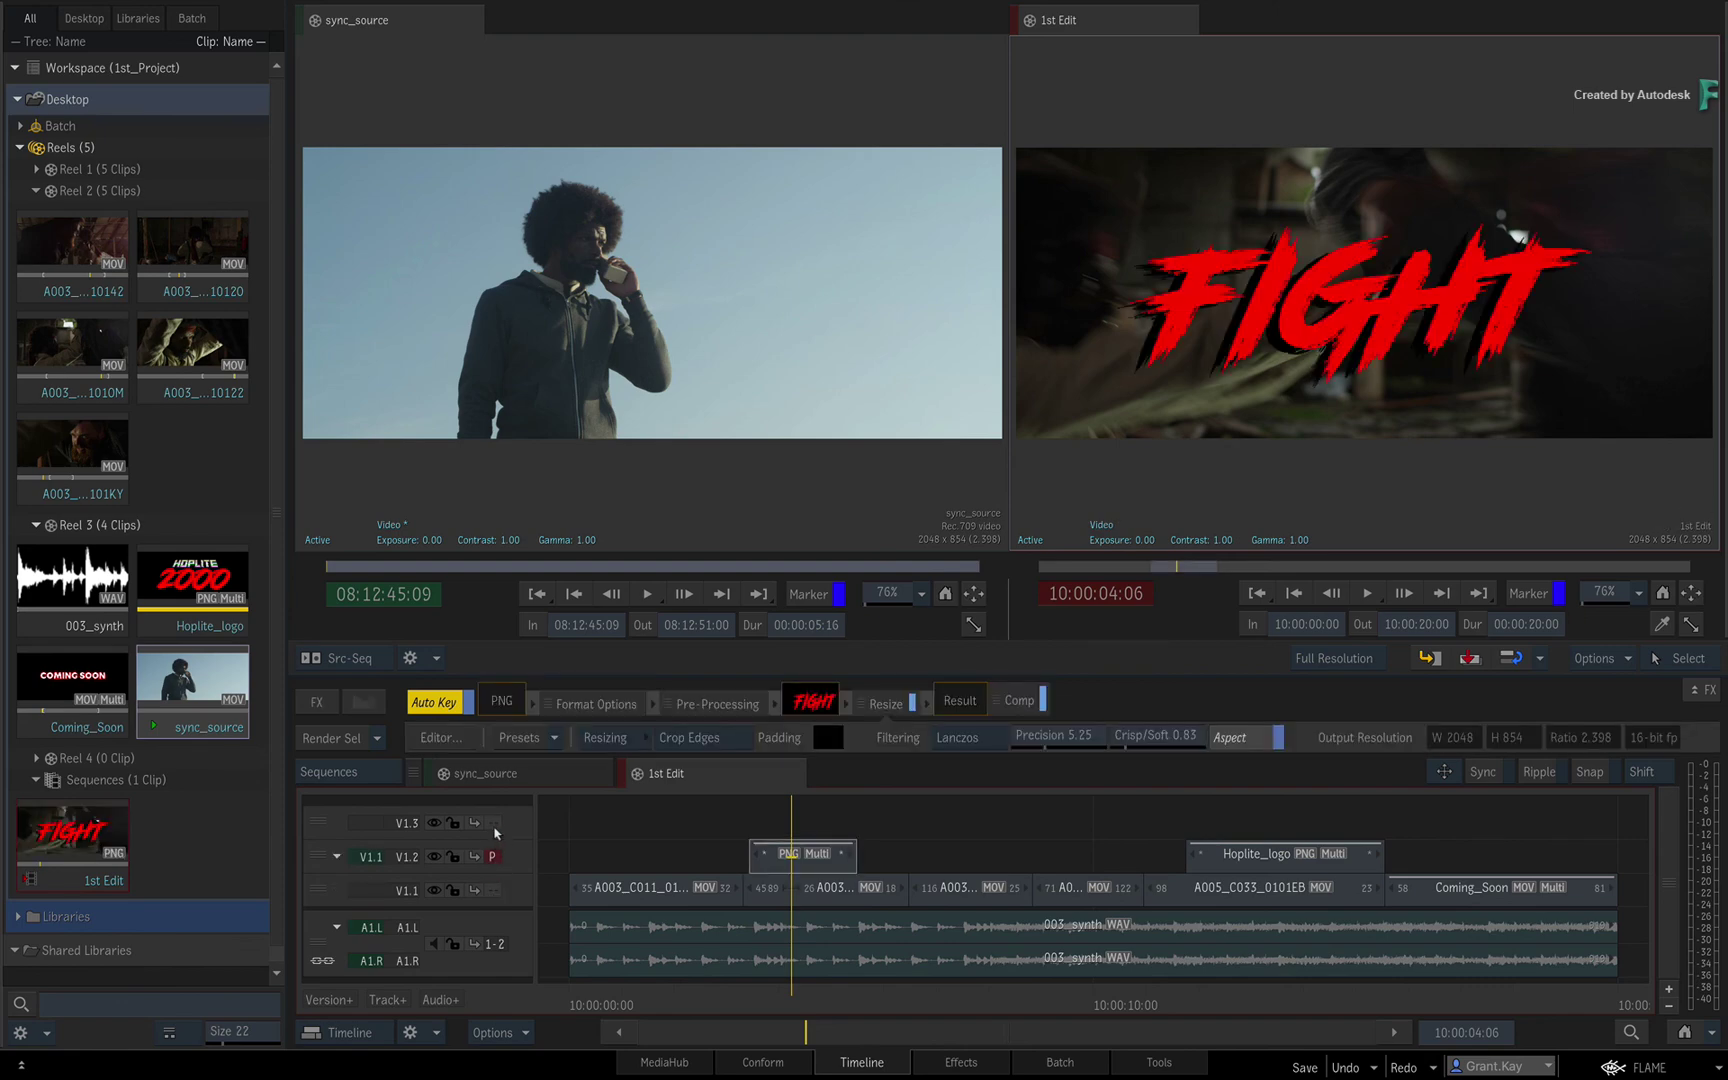
- Scrub the sequence to 10:00:07:04 and switch the primary track to V1.1 and back to V1.3
drag(805, 998, 945, 990)
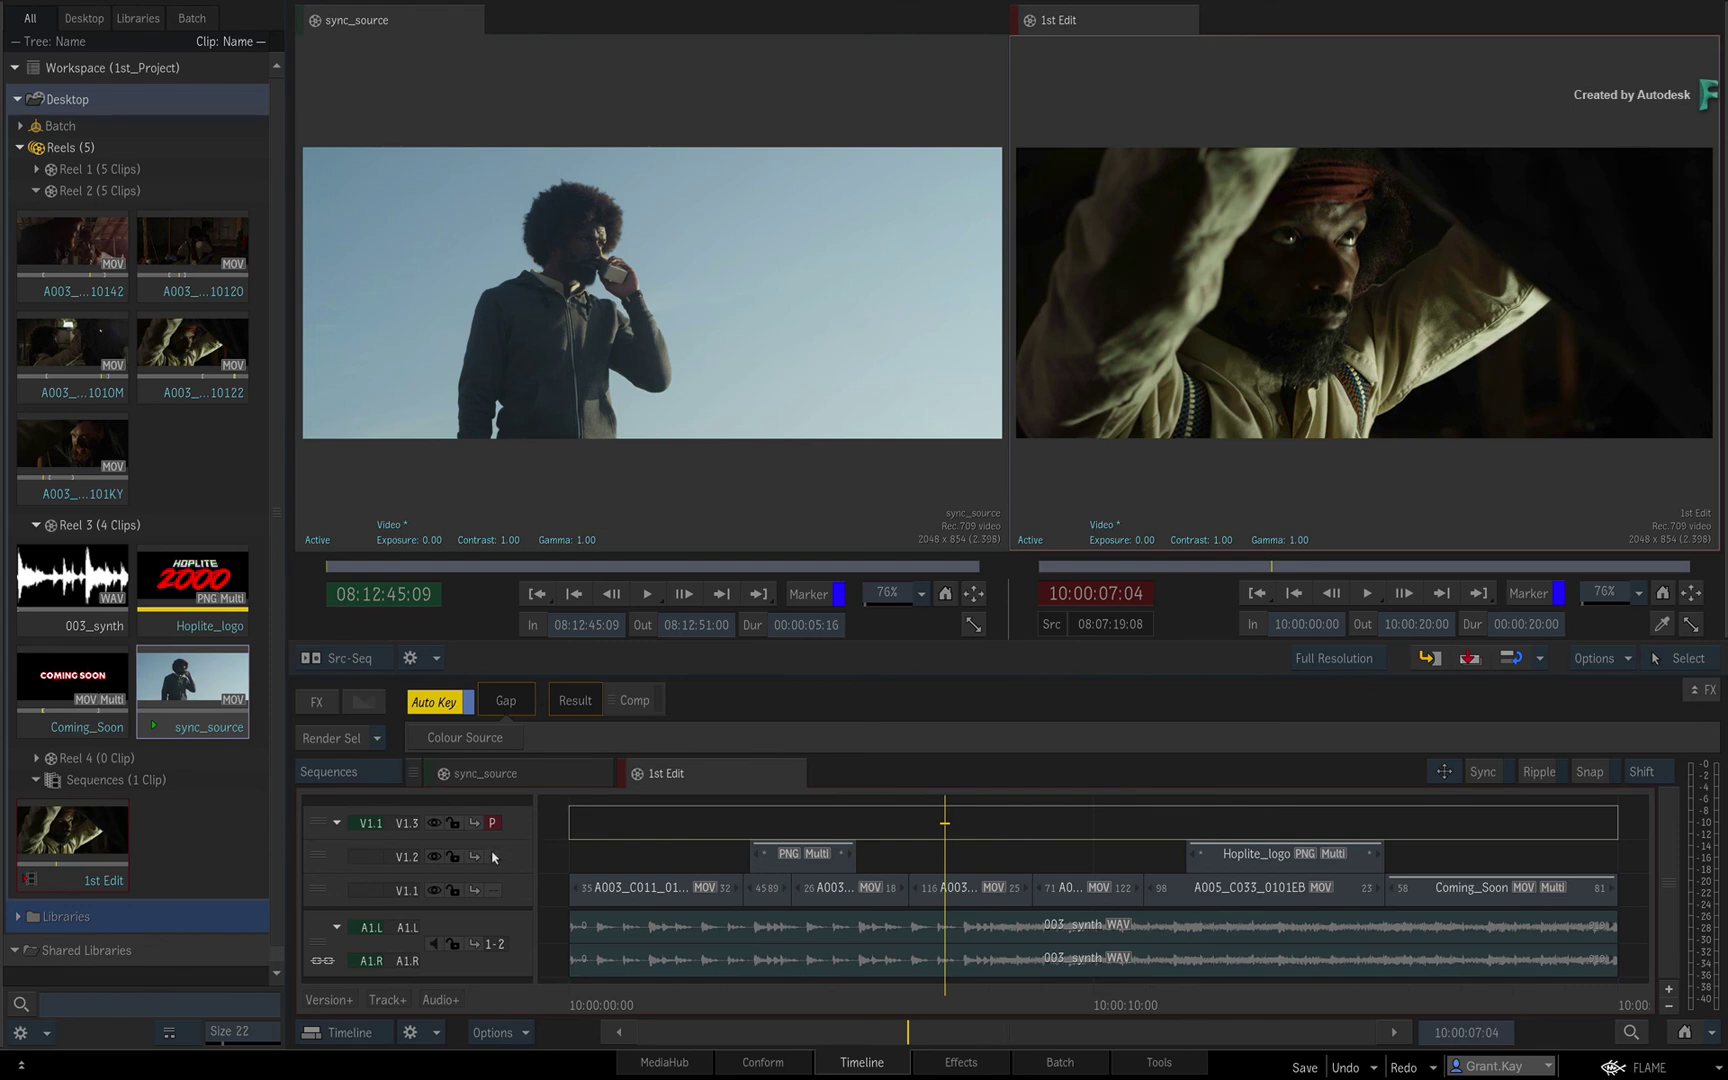
click(494, 890)
click(494, 823)
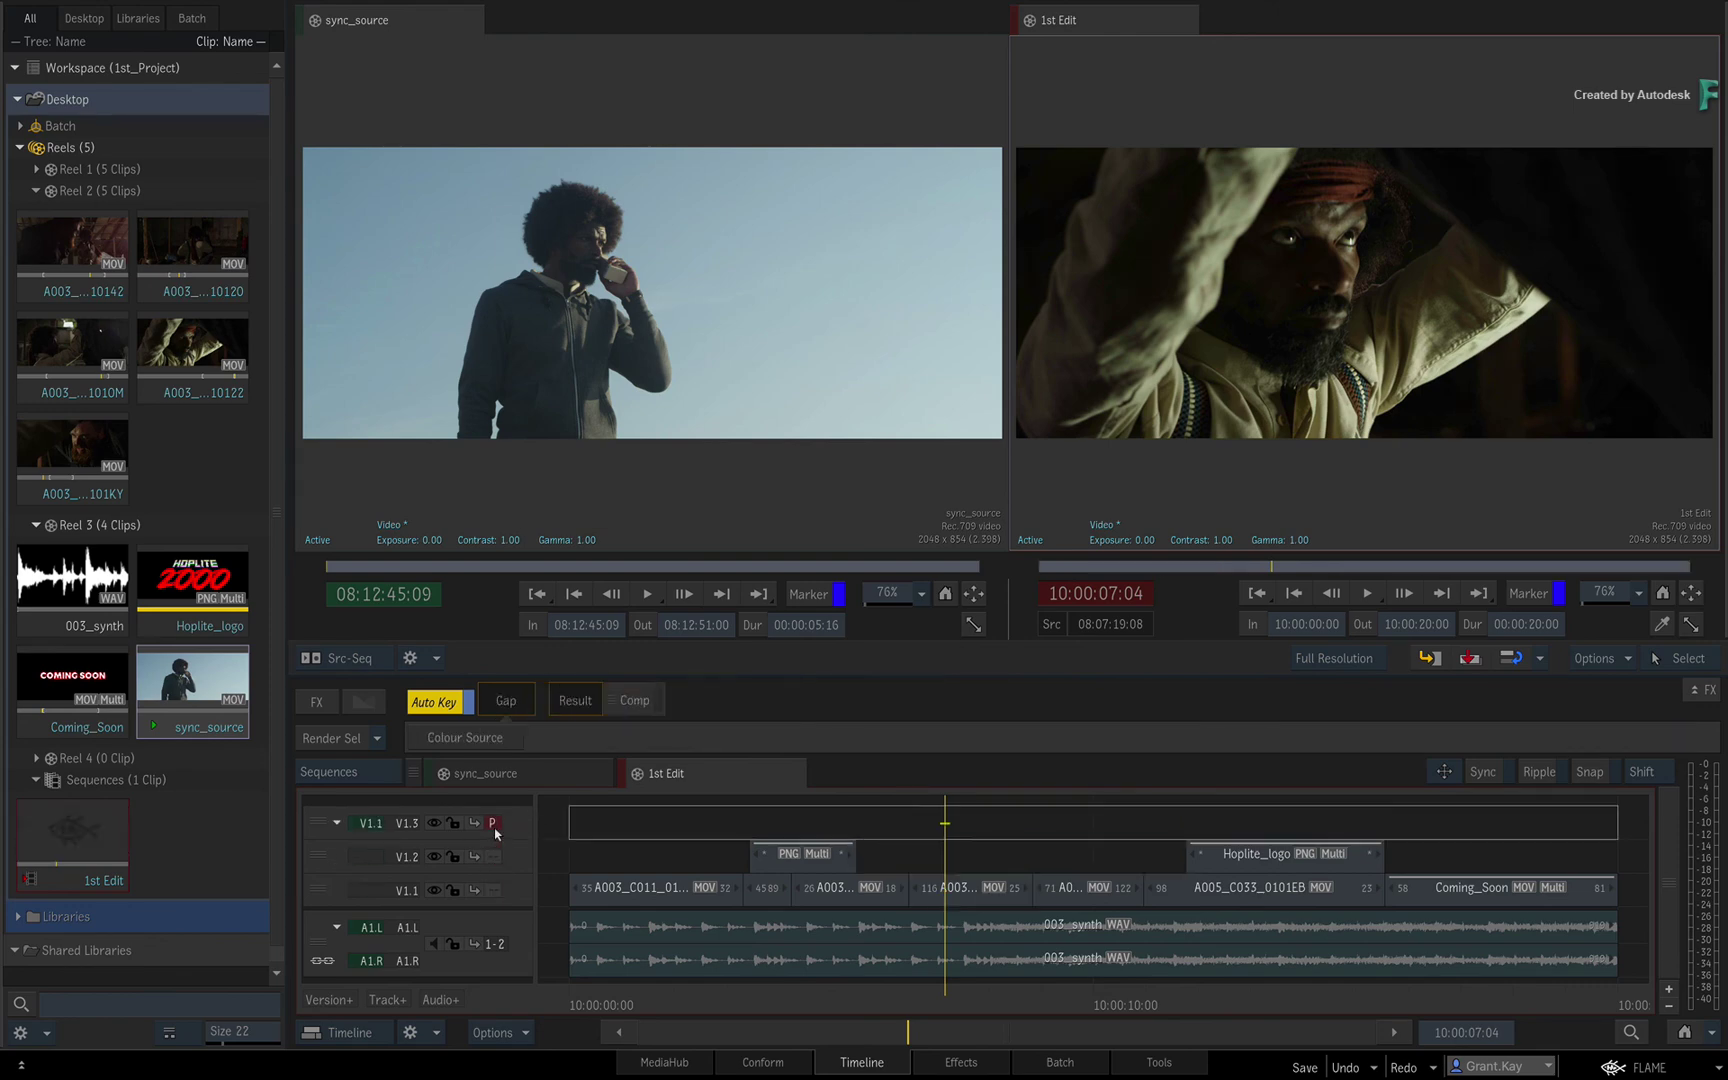